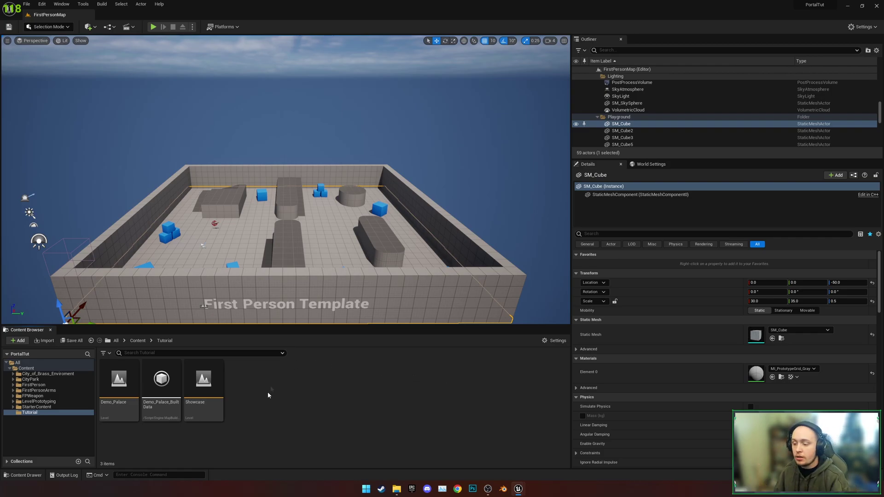
- Open the Demo_Palace level and add a Scene Capture Cube actor to the scene
double_click(118, 385)
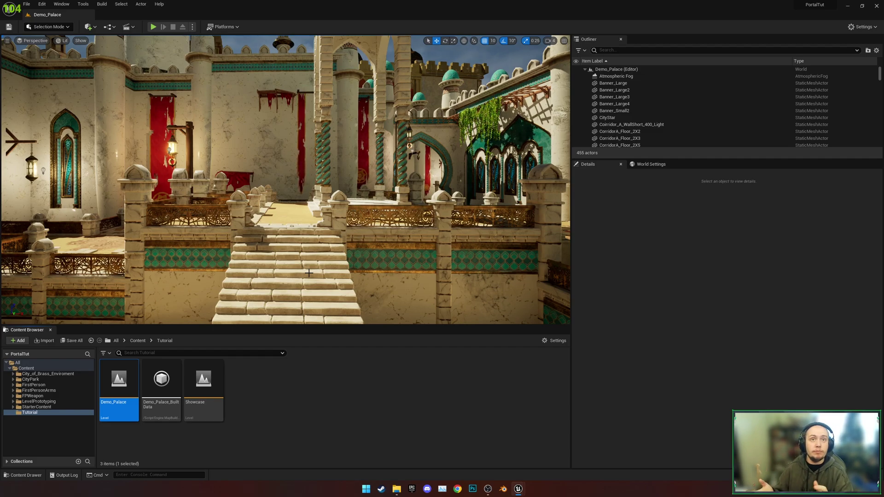
click(92, 29)
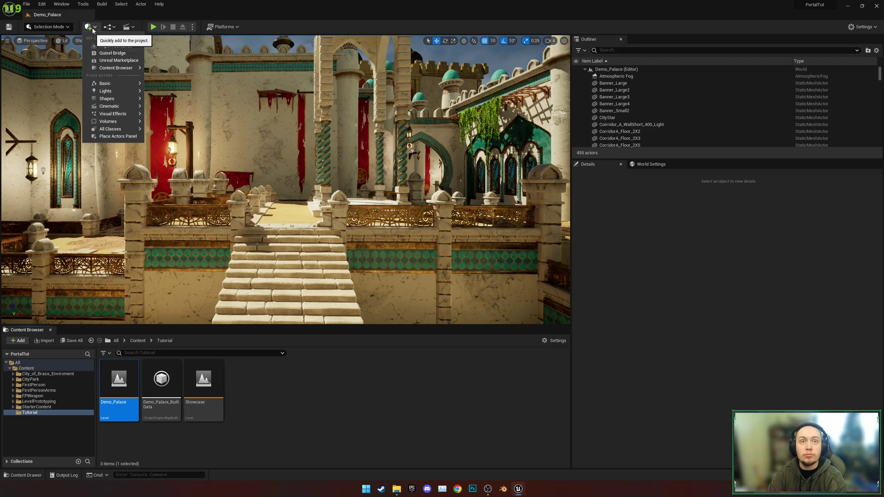
mouse_move(122, 131)
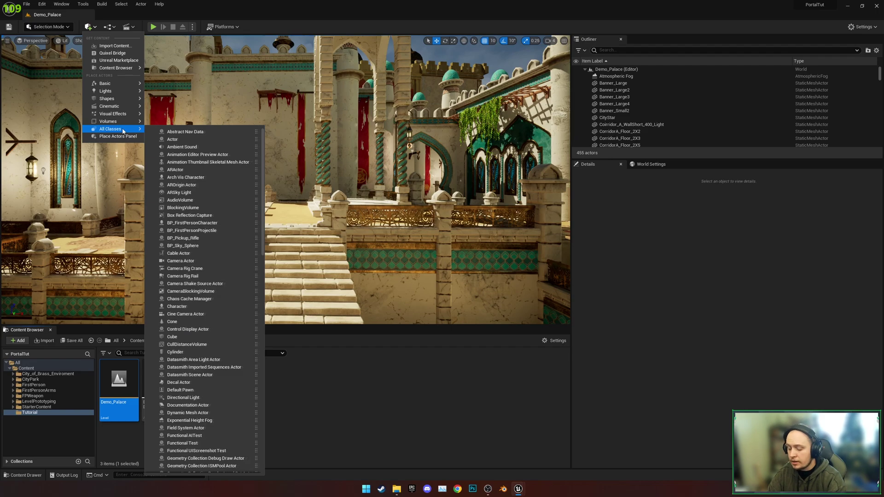
text(scene)
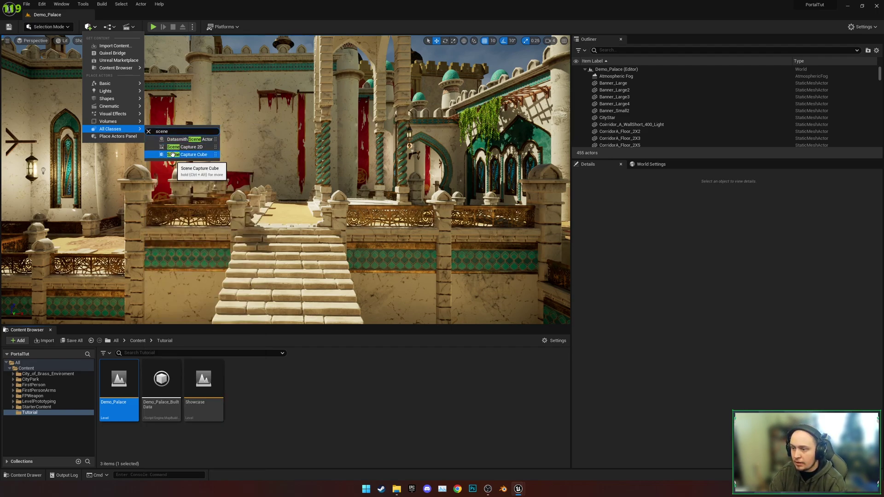
click(176, 155)
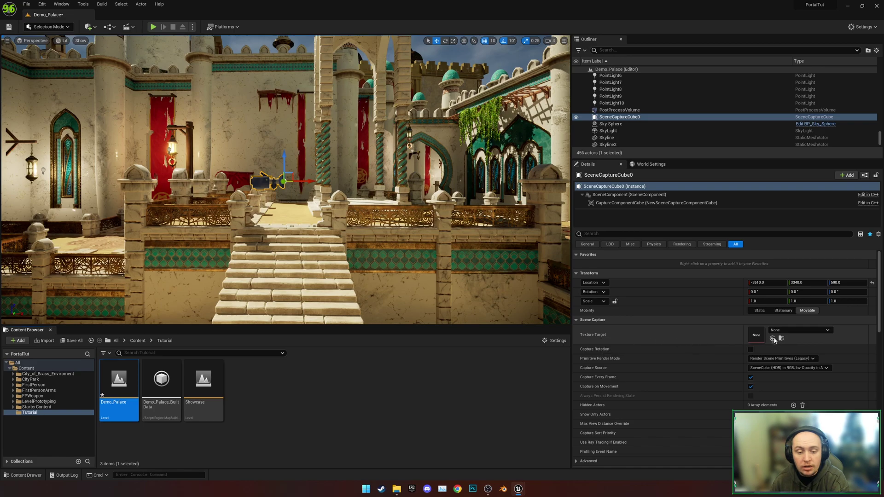
- Create a new Cube Render Target named LocationHDRI in Content as the scene capture's Texture Target
click(799, 330)
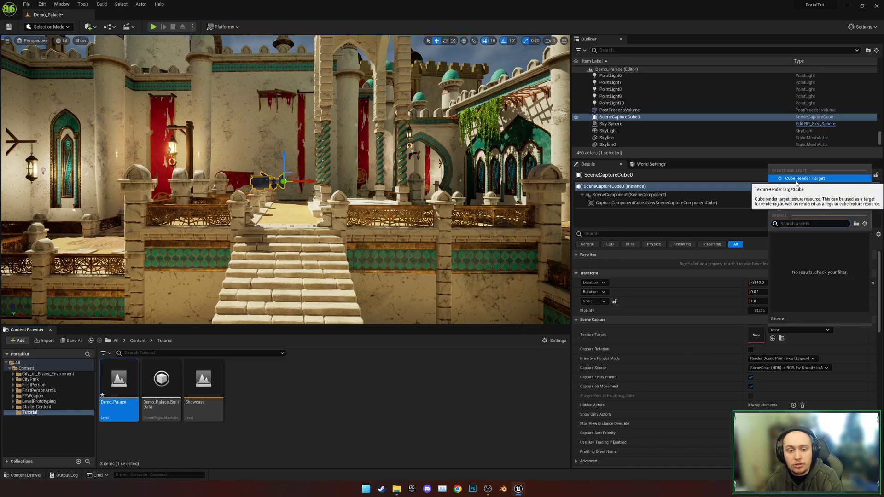
click(797, 178)
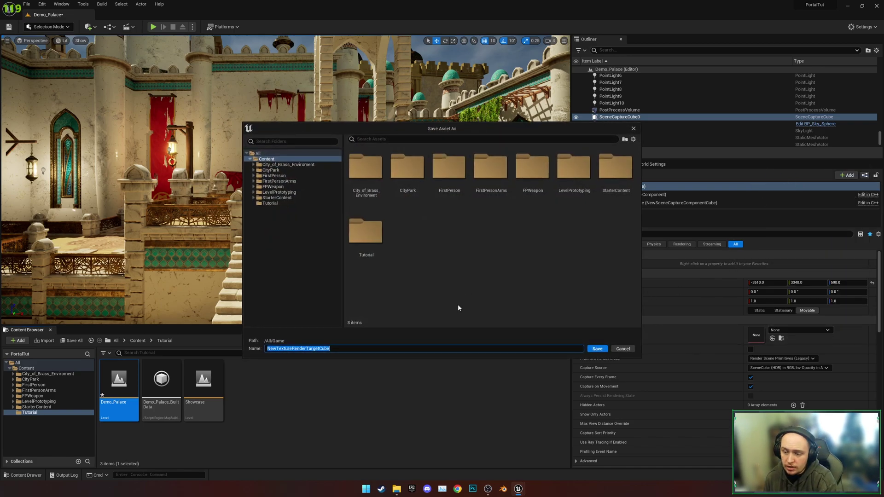
text(LocationHDRI)
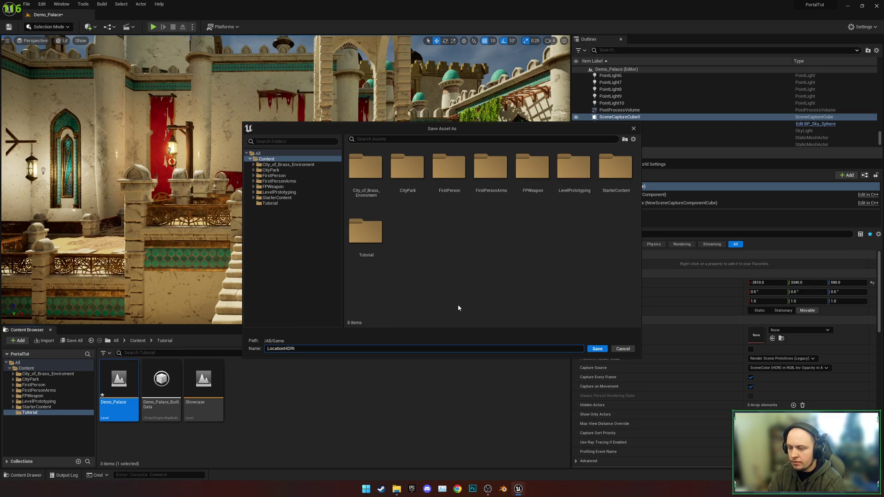
key(Return)
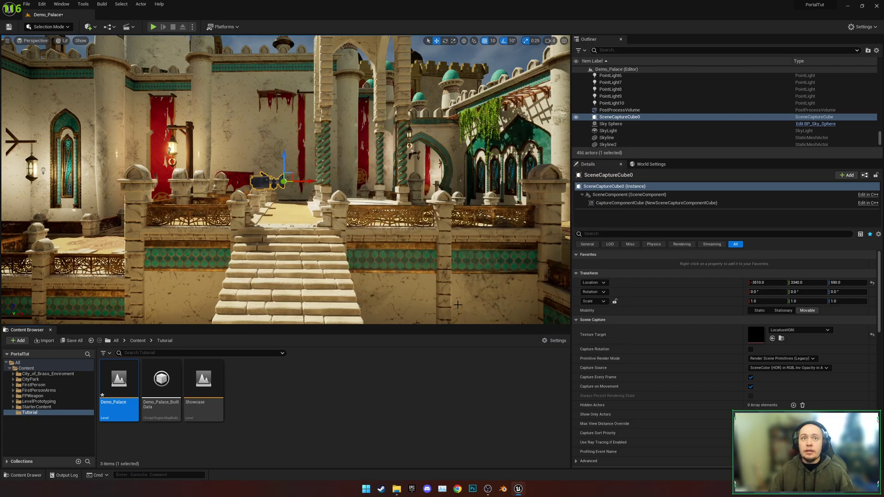
- Open the LocationHDRI render target from the Content folder and set its Size X to 1024
click(26, 368)
double_click(472, 415)
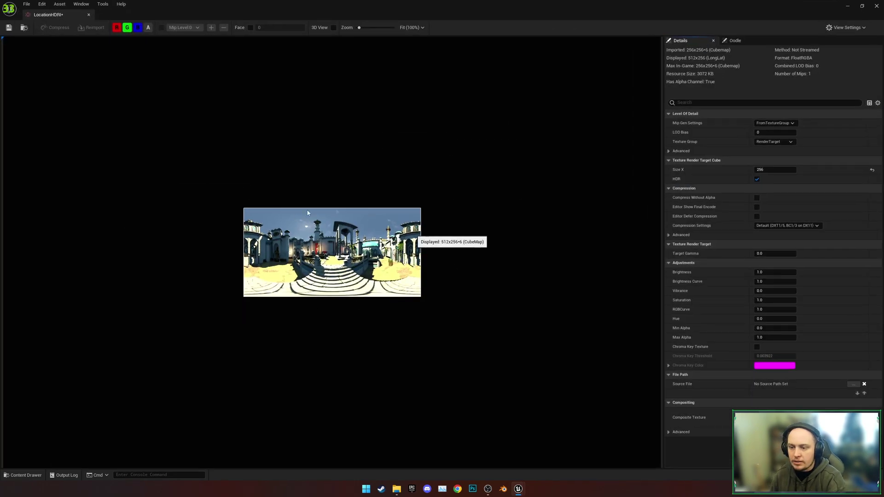
click(784, 170)
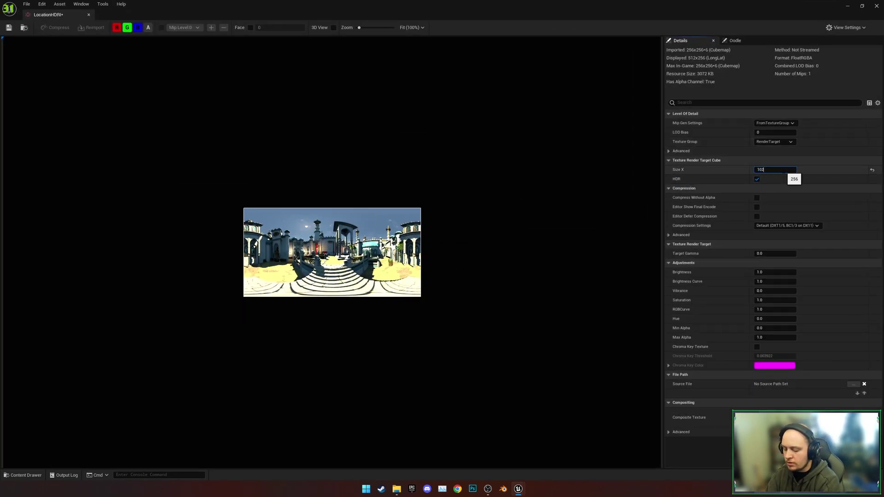
text(1024)
key(Return)
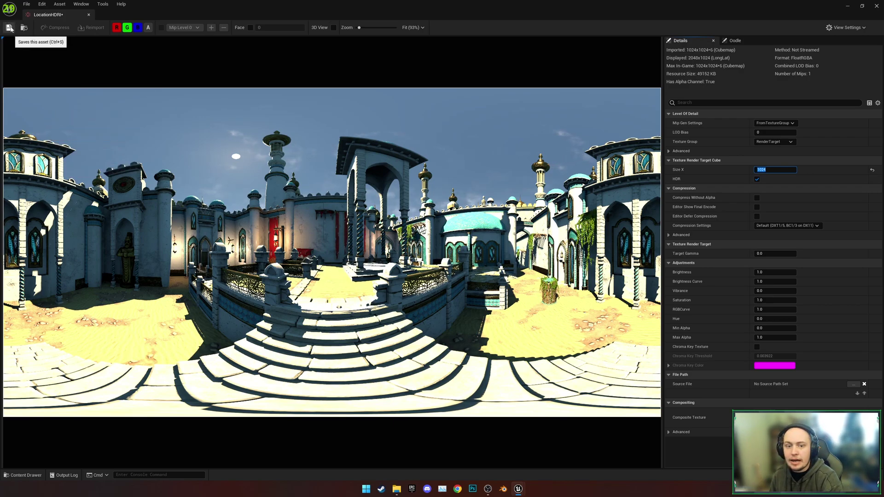
- Set the render target's Mip Gen Settings to LeaveExistingMips, save the asset and return to the level
click(788, 123)
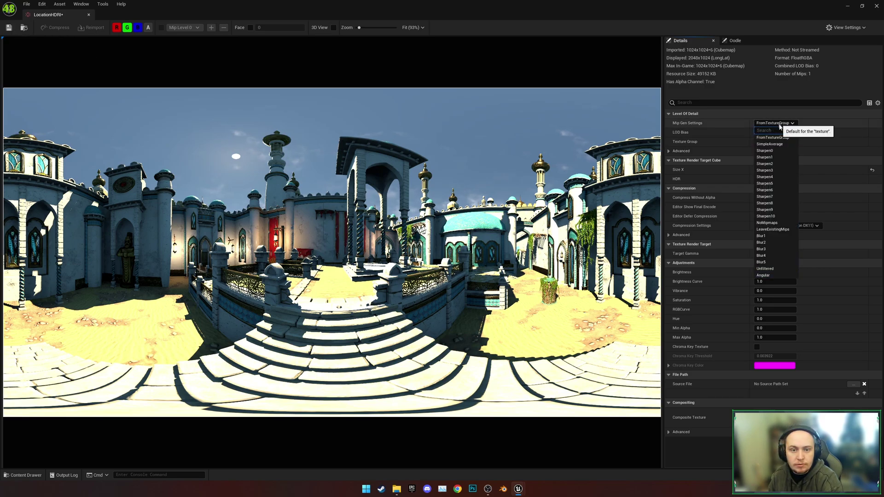
click(772, 229)
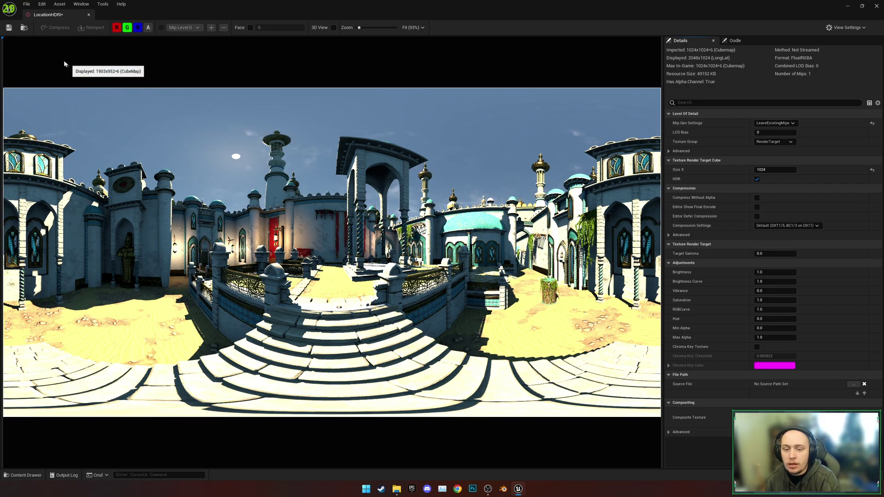
click(9, 27)
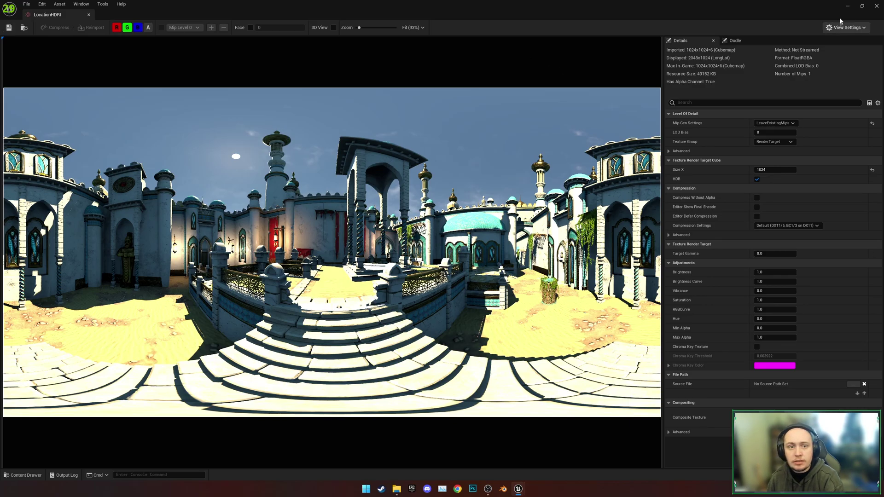
click(848, 7)
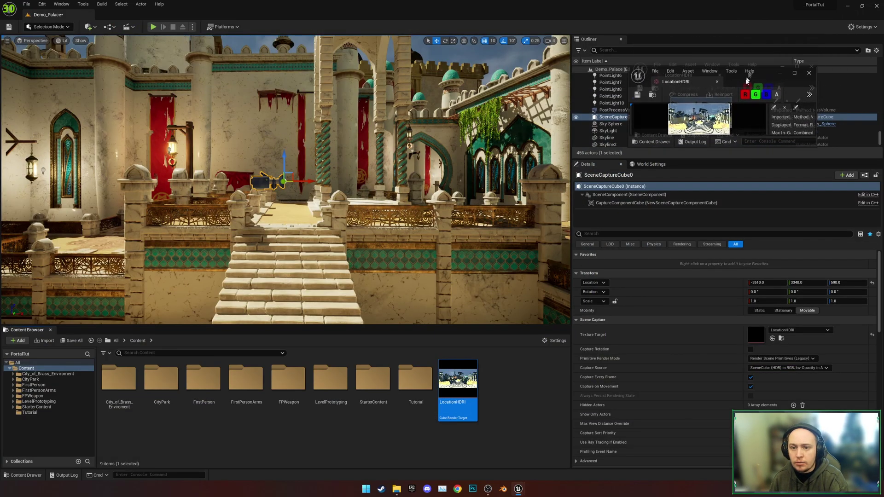
double_click(762, 92)
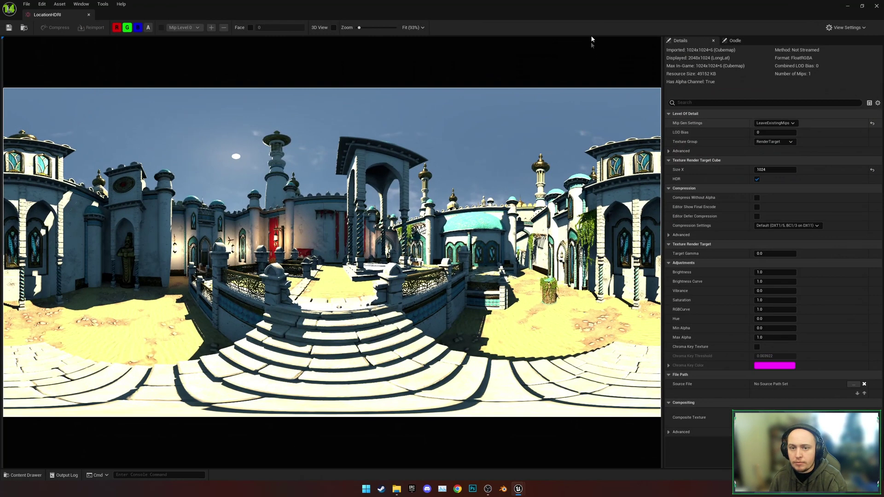
click(848, 7)
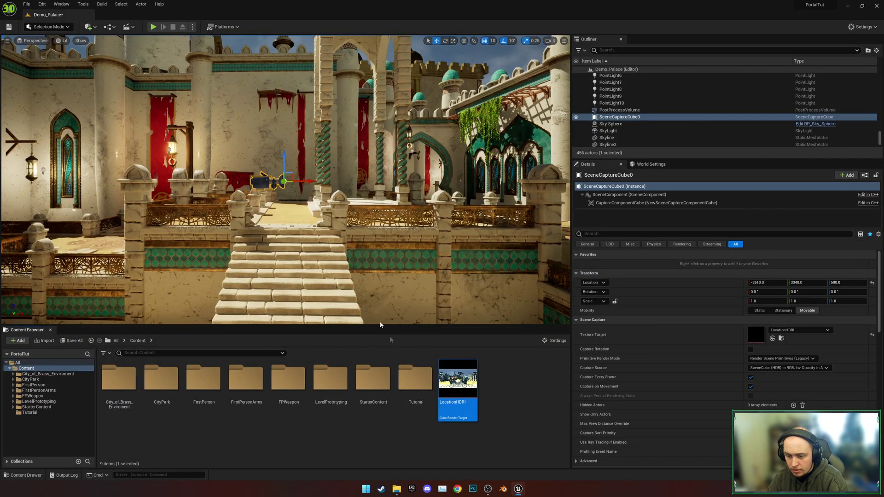
- Place the scene capture cube near the foot of the stairs at about -3510, 4030, 340, rotated -90° about Z
right_drag(285, 180, 340, 184)
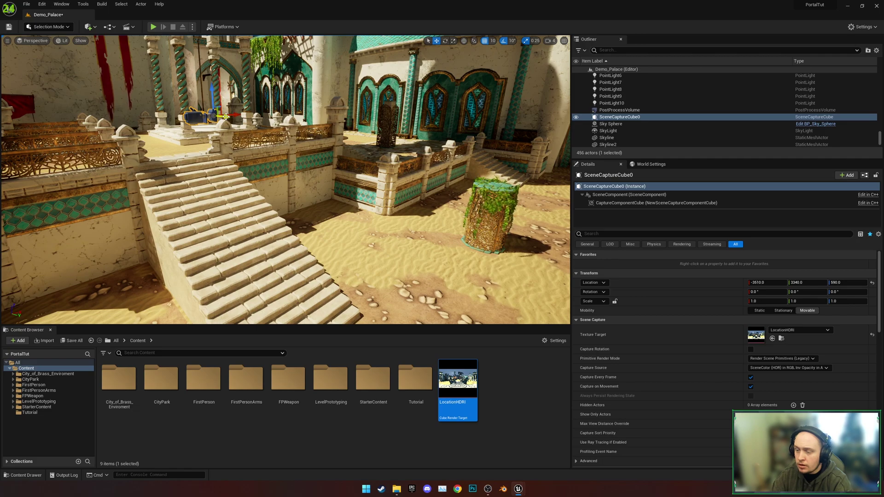
drag(226, 117, 434, 241)
key(e)
key(w)
right_drag(434, 242, 349, 182)
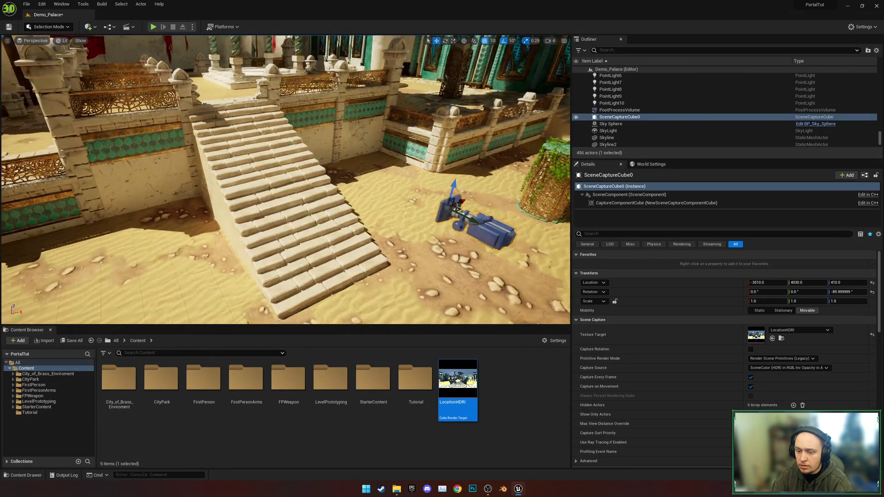
key(d)
drag(341, 180, 341, 202)
key(d)
right_drag(341, 202, 258, 196)
scroll(285, 180, up, 3)
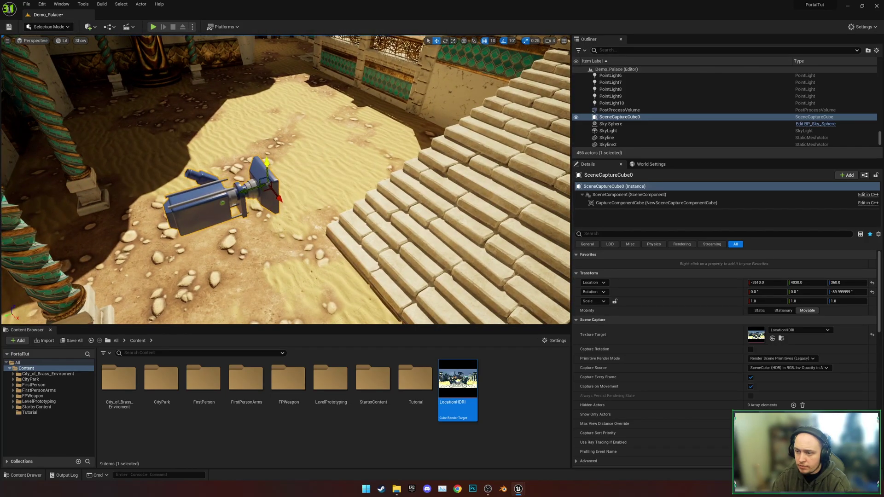
- Create a static texture from the LocationHDRI render target
double_click(458, 381)
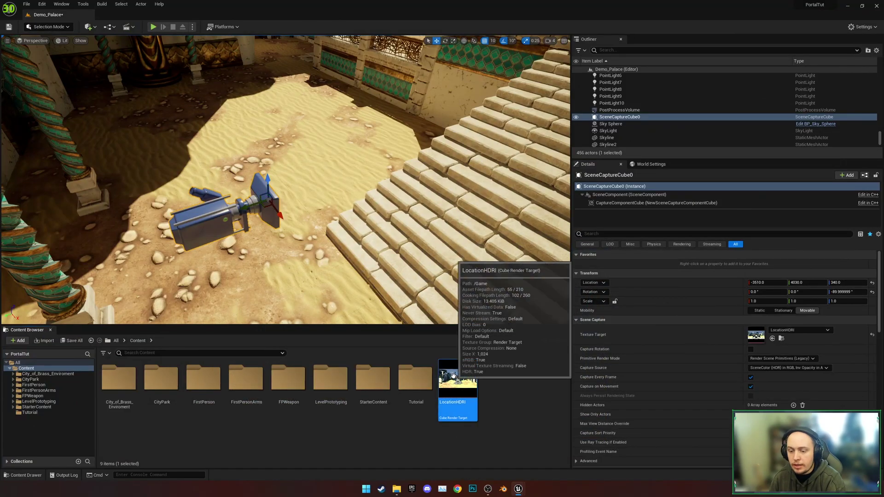
right_click(457, 384)
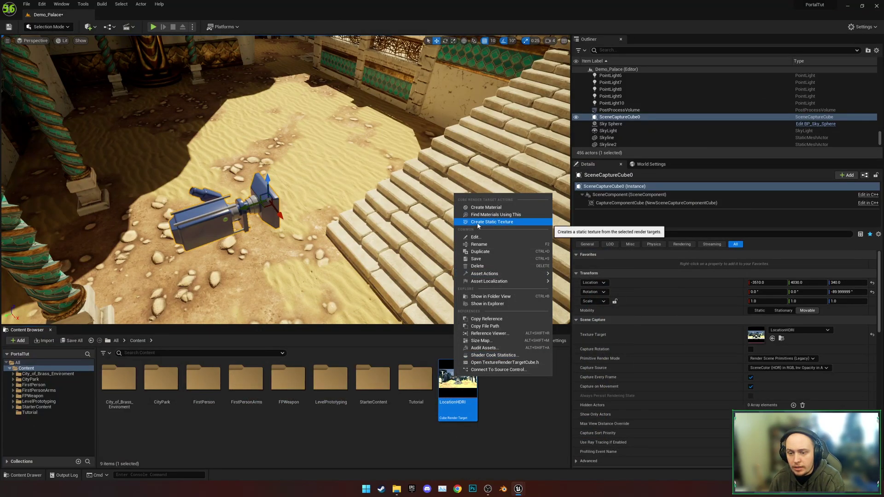
click(477, 222)
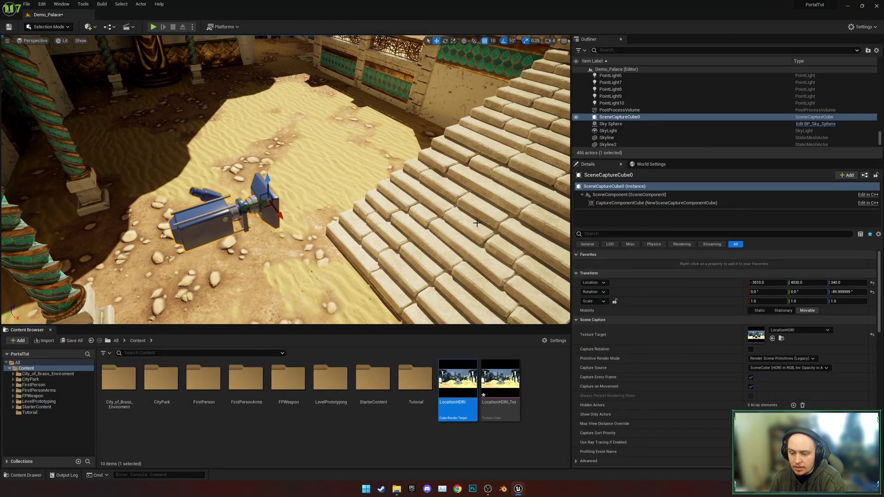
- Set the LocationHDRI_Tex texture's Mip Gen Settings to LeaveExistingMips, save it and close its editor
double_click(501, 379)
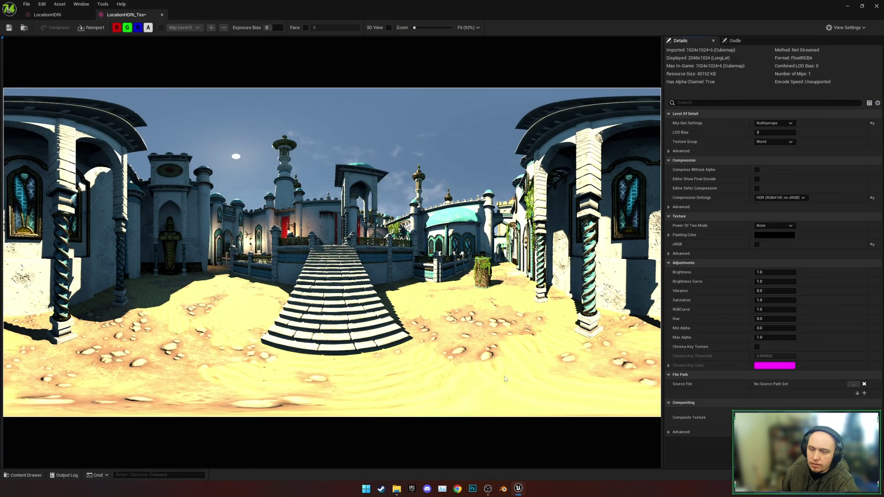
click(774, 123)
click(773, 229)
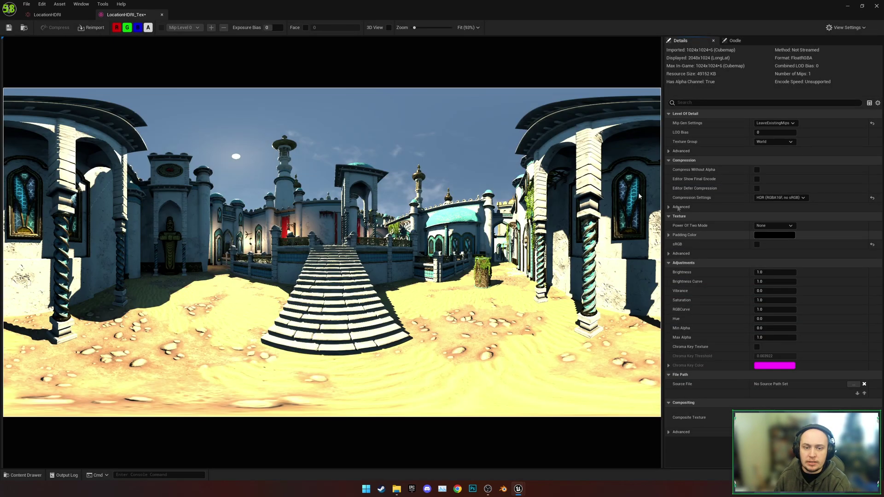
click(8, 28)
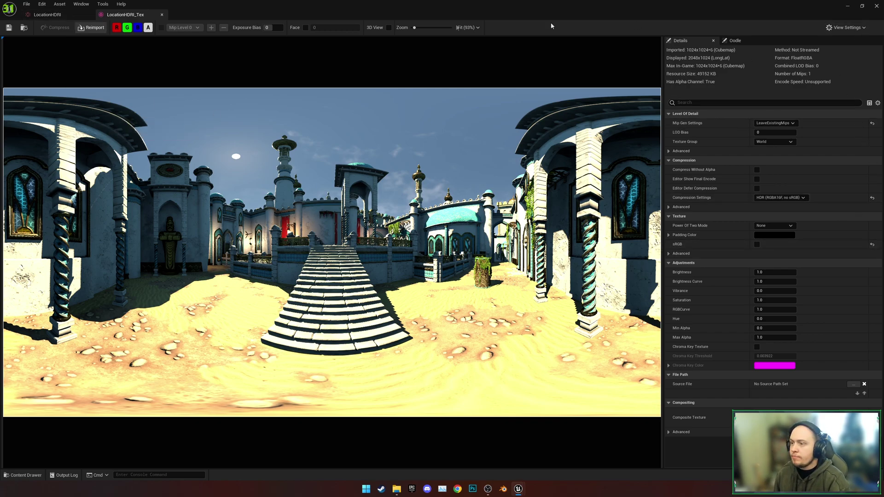
click(876, 6)
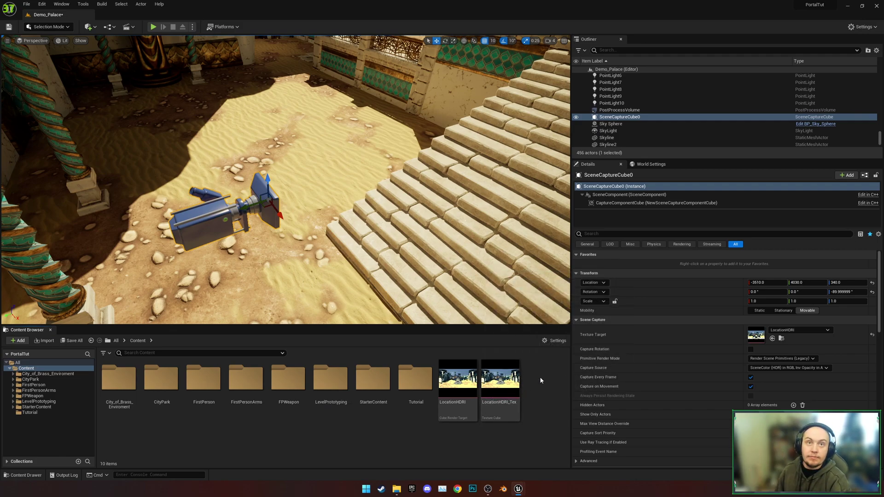
- Create an Actor Blueprint Class named BP_Portal in the Content folder
right_click(541, 378)
click(559, 191)
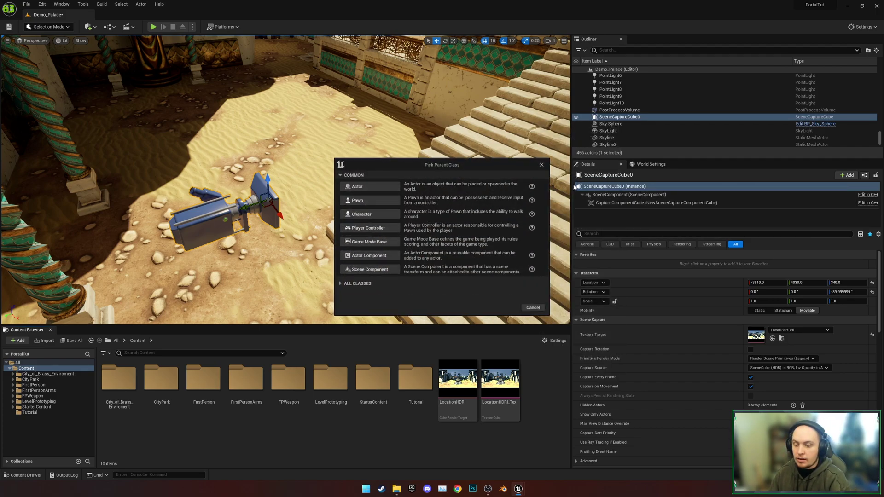
click(356, 187)
text(bp_)
key(BackSpace)
key(BackSpace)
key(BackSpace)
text(BP_Portal)
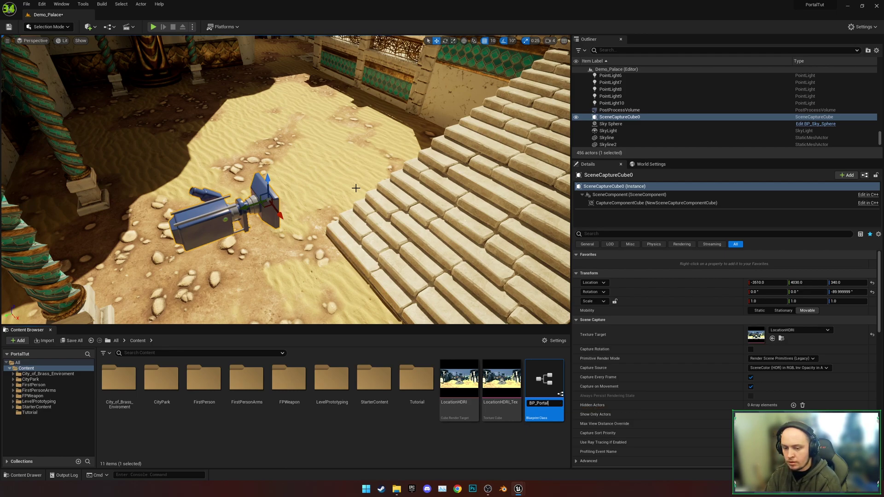
key(Return)
- Open the BP_Portal blueprint and add a Static Mesh component under the default scene root
double_click(459, 382)
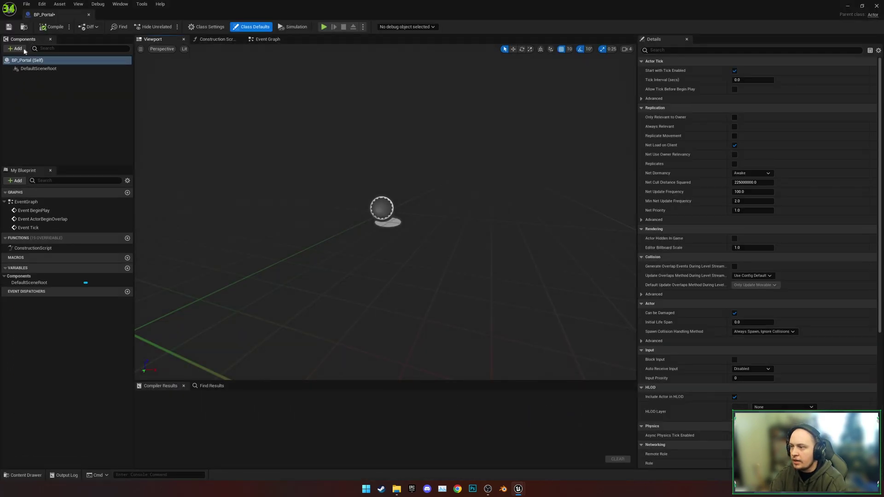
click(15, 48)
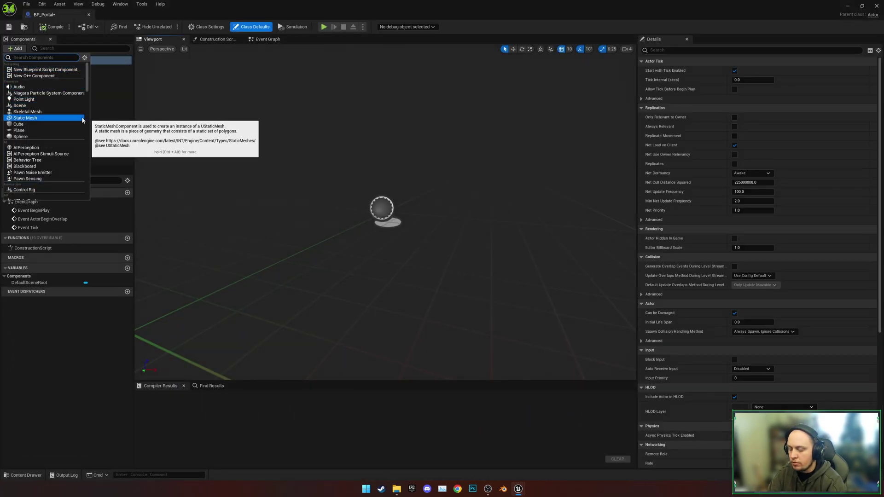
text(Stat)
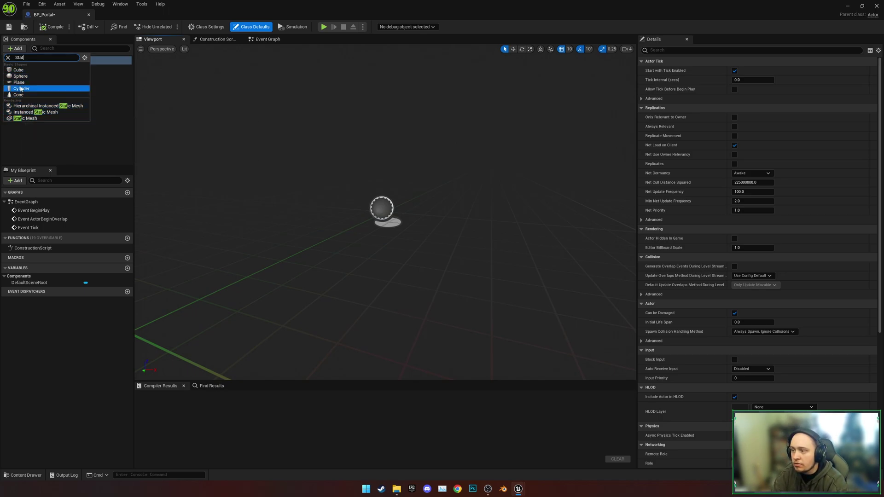
click(54, 118)
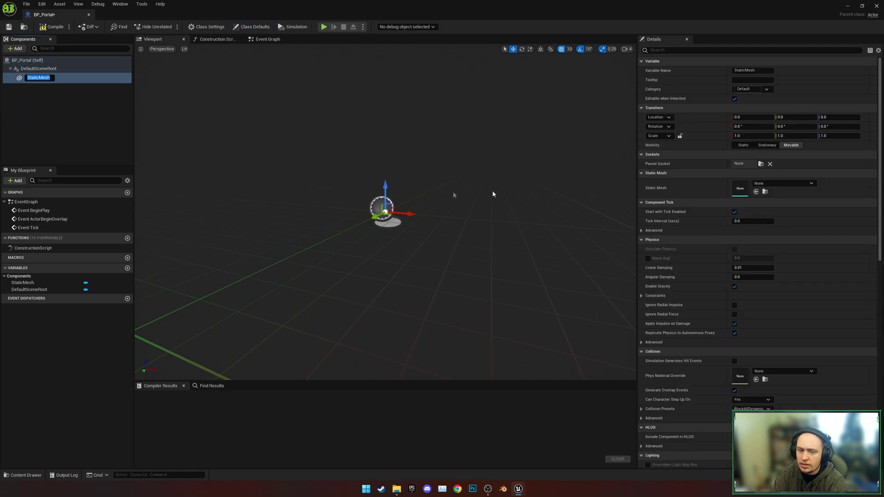
- Assign the Shape_Cylinder mesh to the new StaticMesh component
click(759, 185)
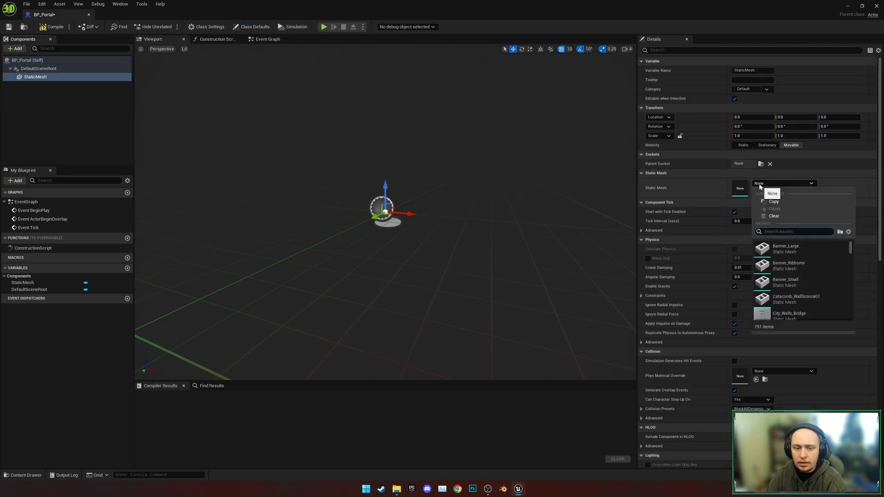
text(cyc)
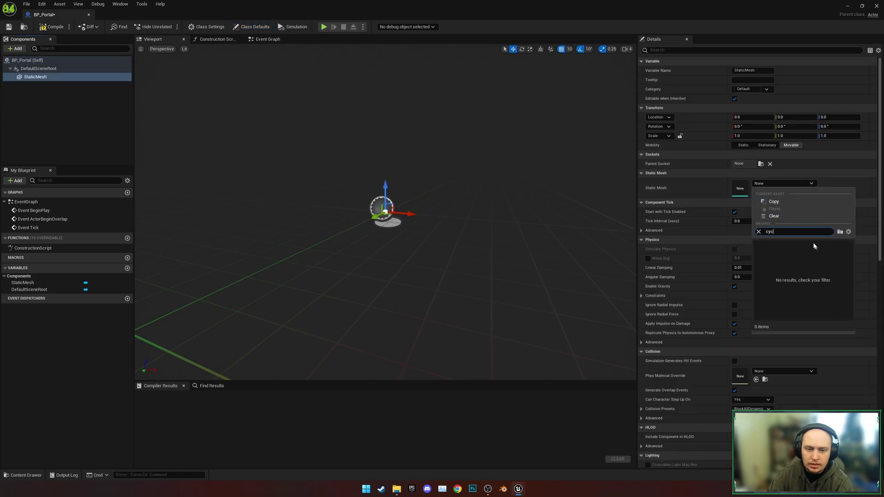
key(BackSpace)
click(792, 252)
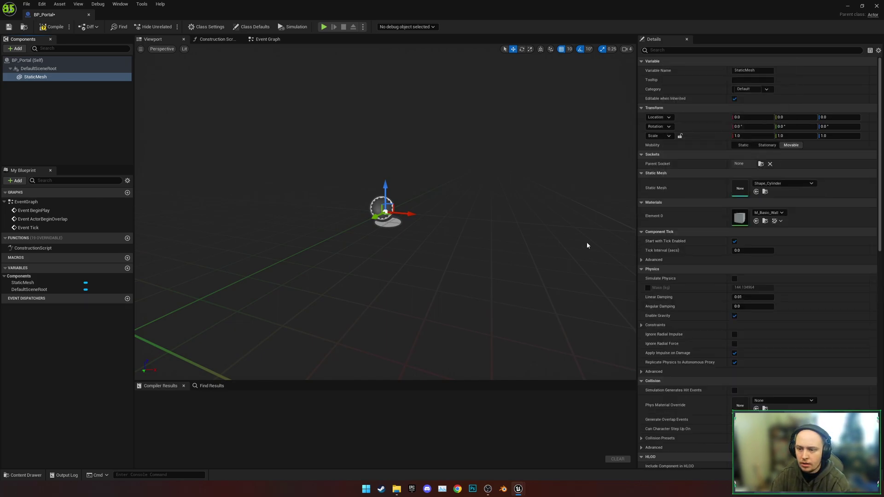
- Rotate the cylinder 90° about the X axis so that it lies on its side
key(e)
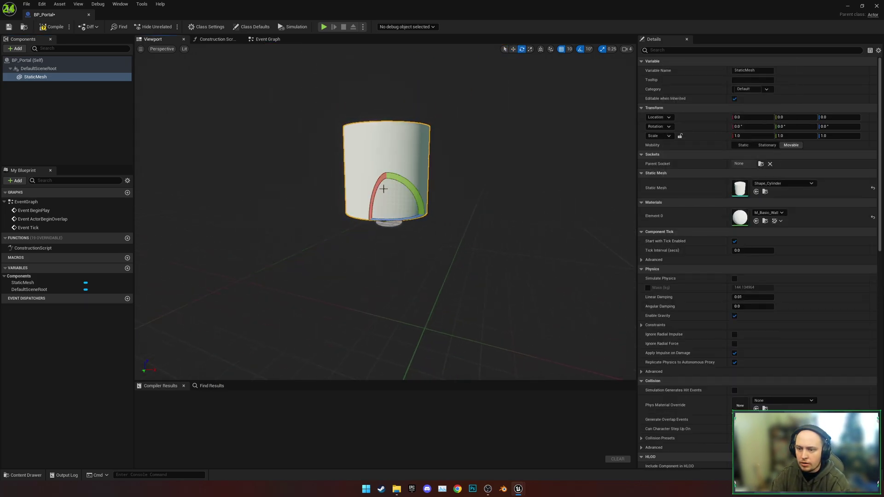
drag(384, 182, 373, 213)
key(d)
right_drag(358, 199, 313, 198)
- Flatten the cylinder into a thin disc by setting its Z scale to 0.01
key(r)
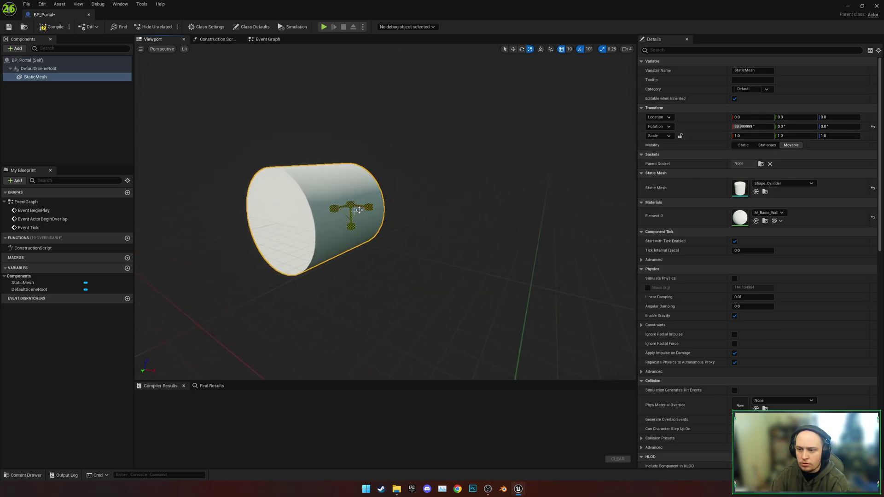
drag(363, 209, 348, 210)
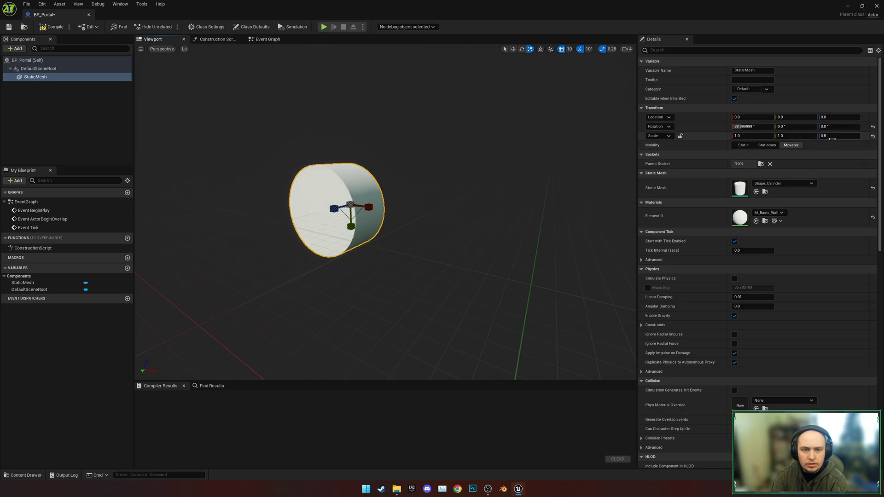
click(827, 136)
text(.05)
key(Return)
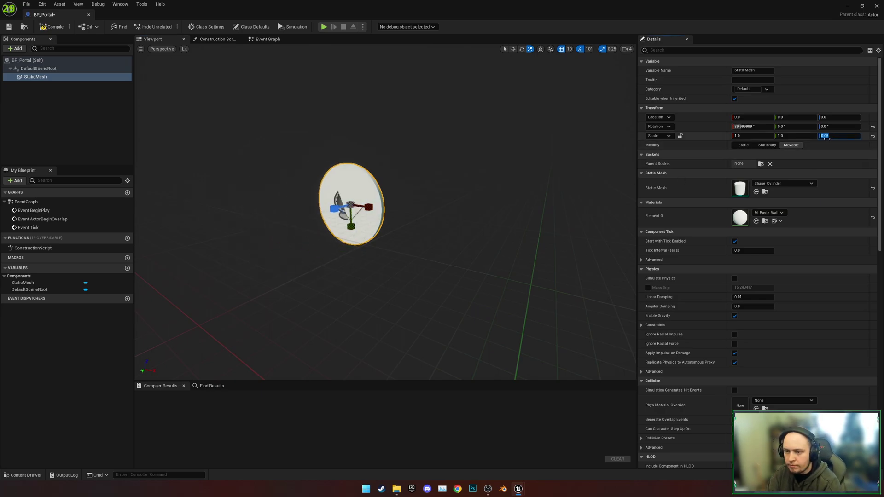
scroll(410, 223, up, 5)
right_click(410, 223)
scroll(410, 223, down, 5)
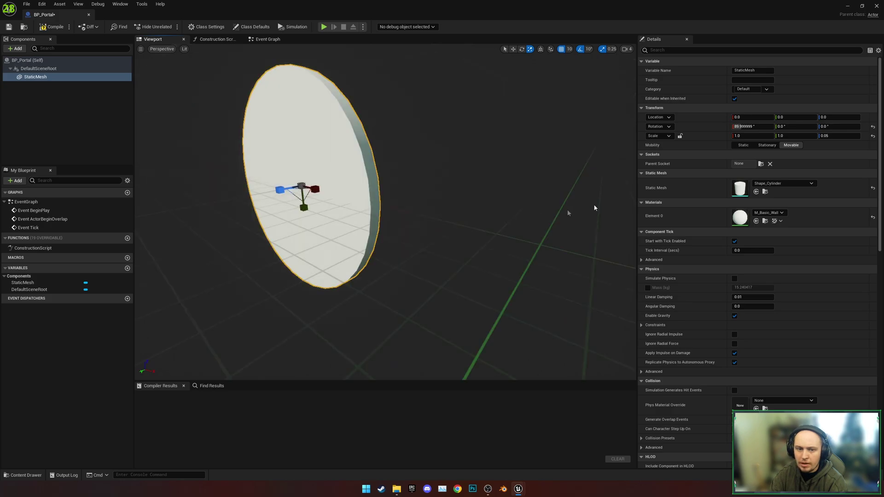
click(824, 136)
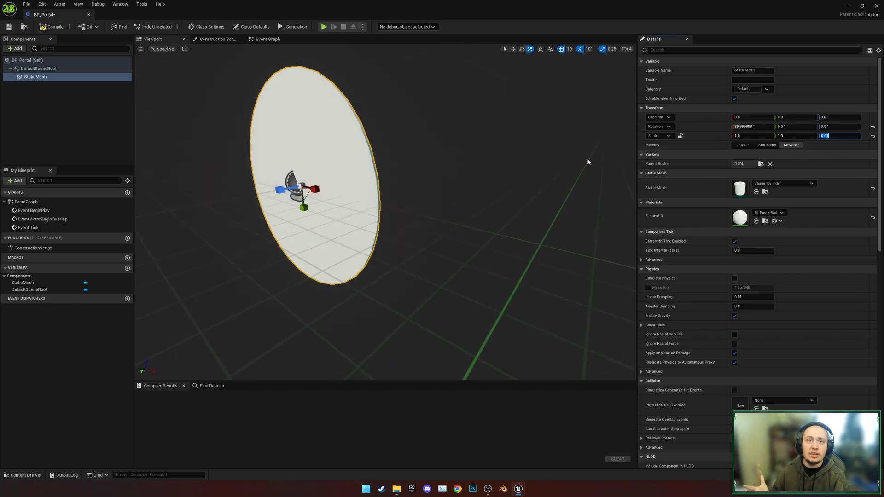
- Rename the StaticMesh component as Portal
click(37, 78)
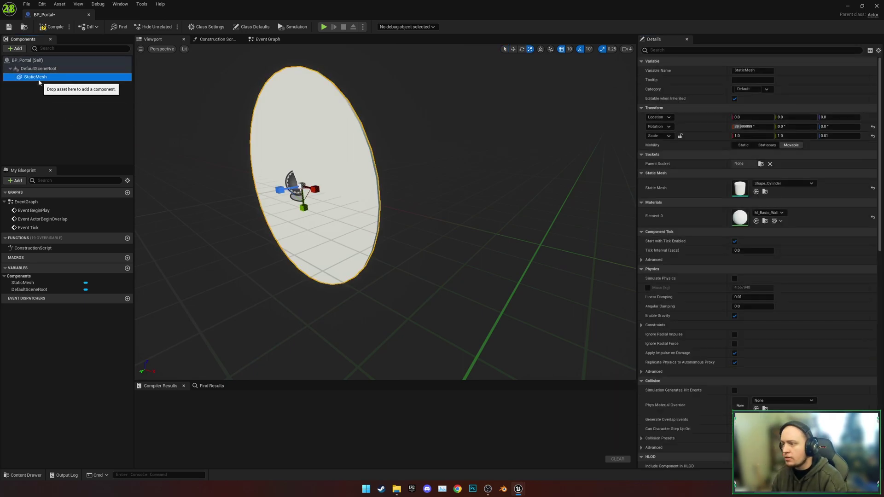
click(744, 70)
text(Por)
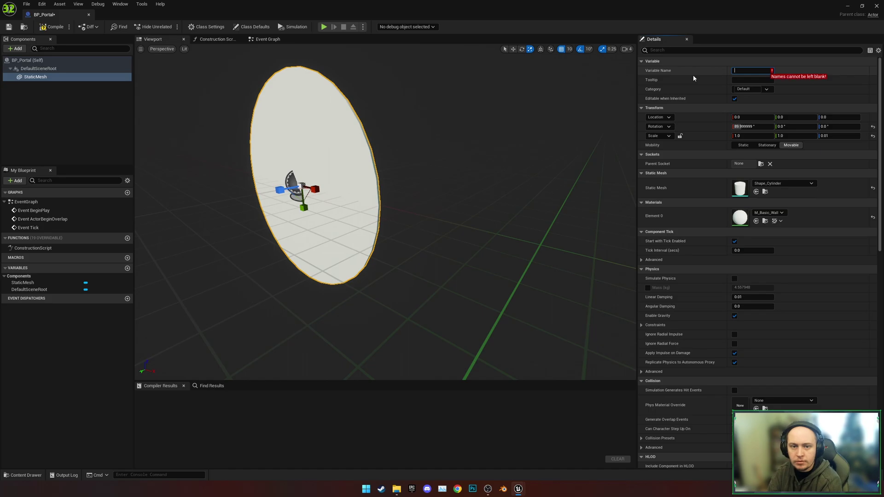
text(tal)
key(Return)
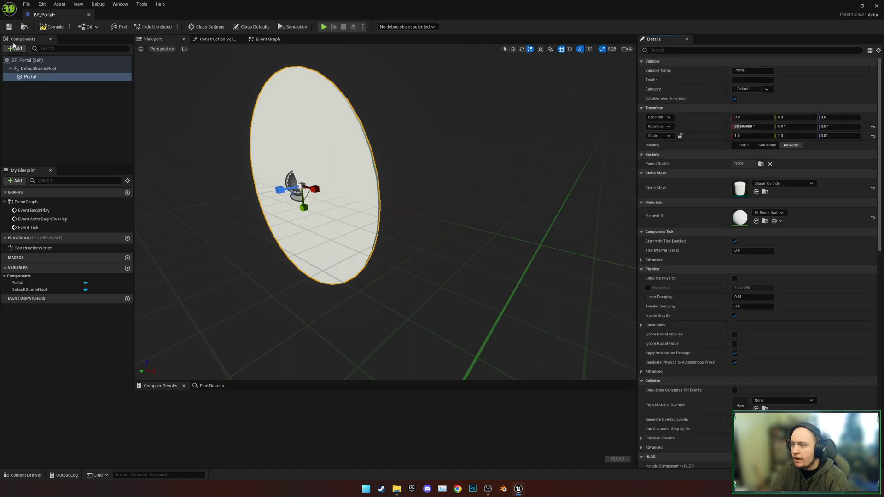
- Add a Niagara particle system component to the blueprint and name it PortalEffect
click(15, 48)
text(nia)
click(20, 70)
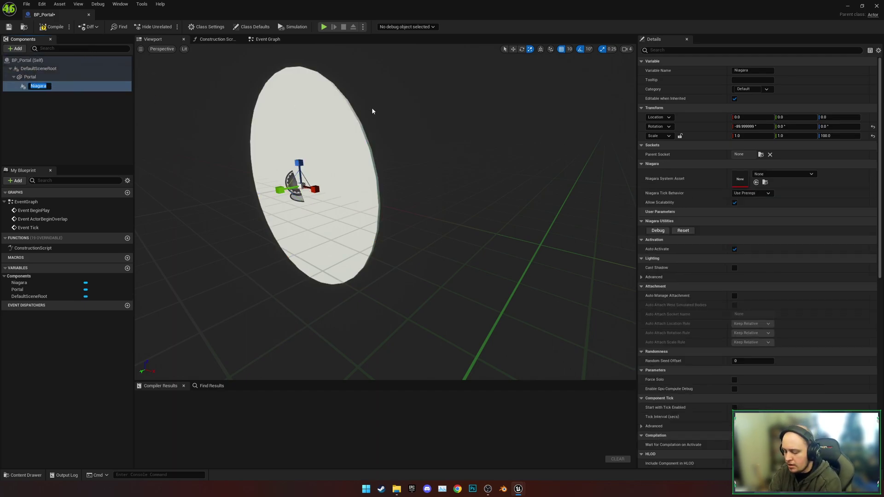
text(PortalEffect)
key(Return)
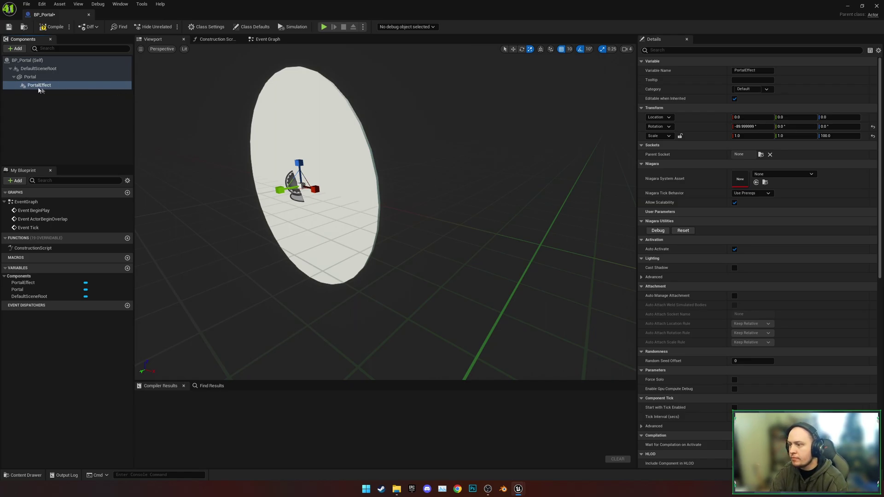
- Reparent PortalEffect directly under DefaultSceneRoot and compile the BP_Portal blueprint
drag(36, 86, 29, 69)
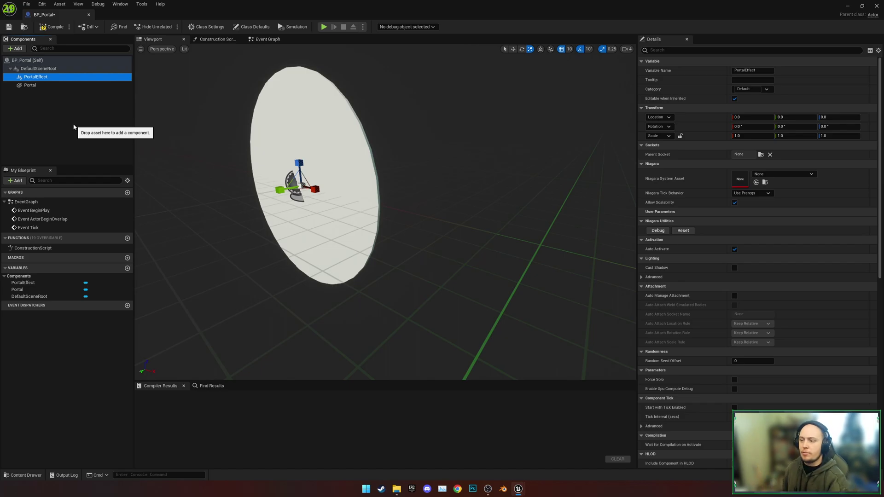
click(72, 125)
click(30, 85)
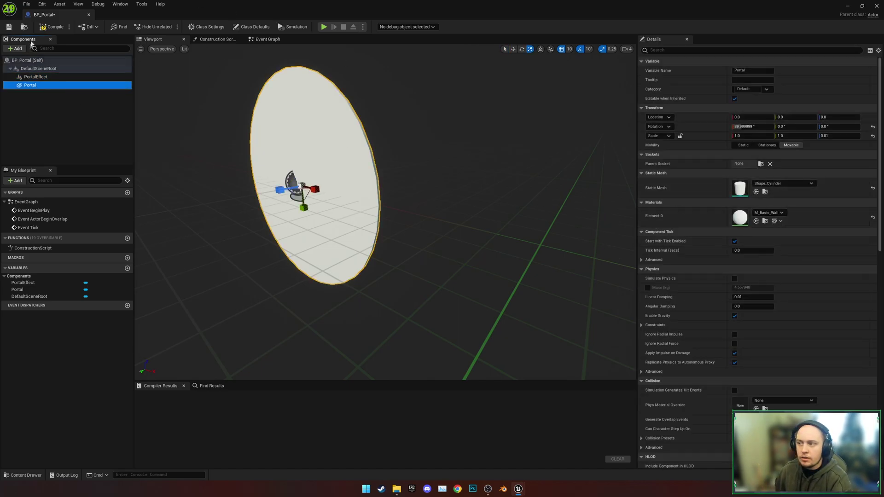
click(52, 27)
- Create a material named M_PortalMaterial in the Content folder and open it for editing
click(847, 6)
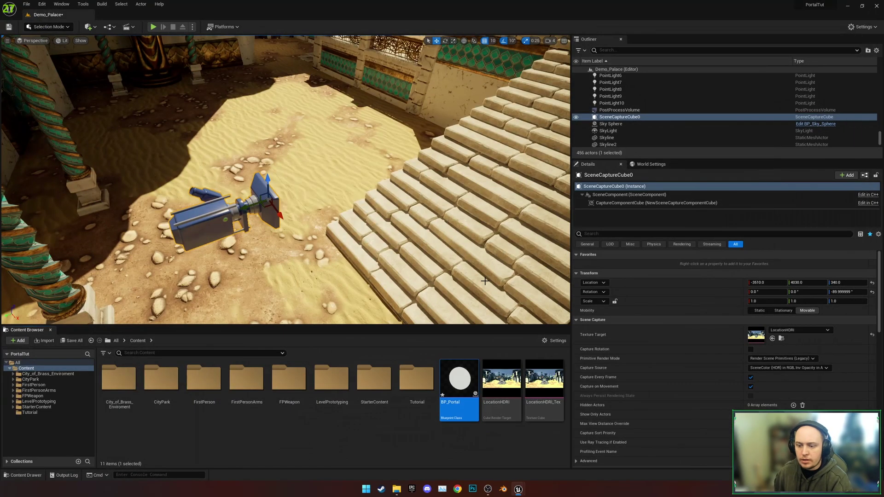
click(534, 389)
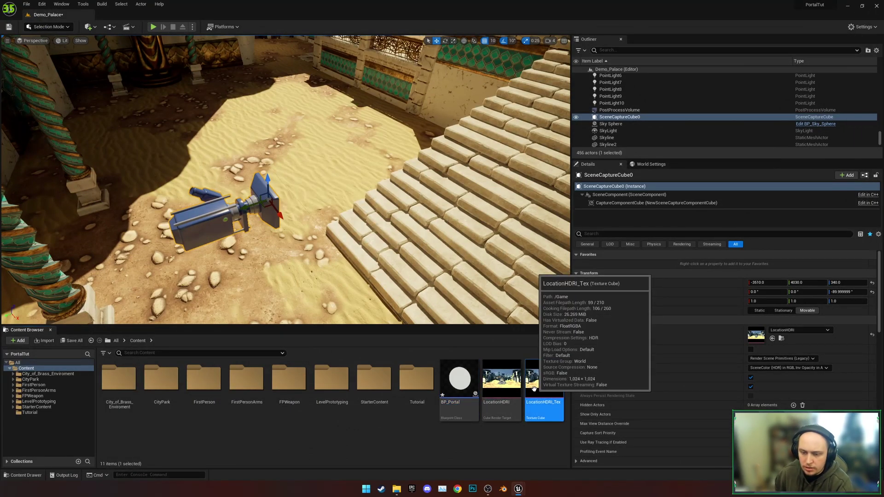
right_click(411, 435)
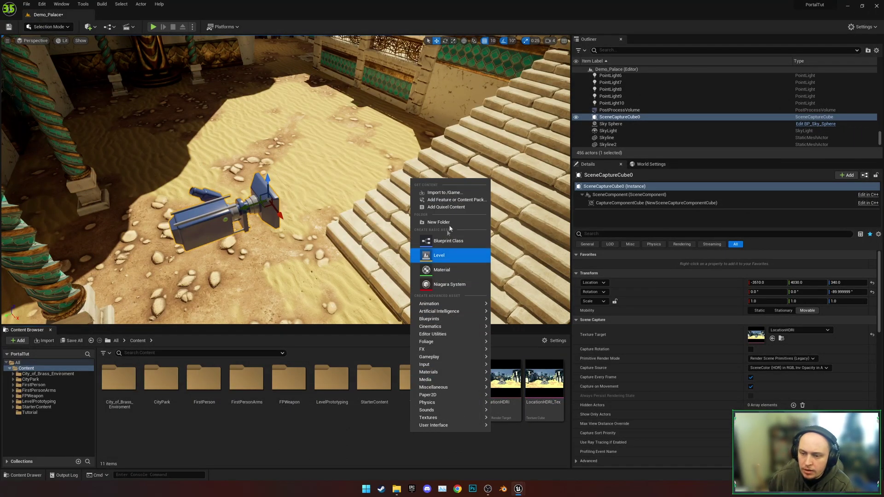
click(444, 269)
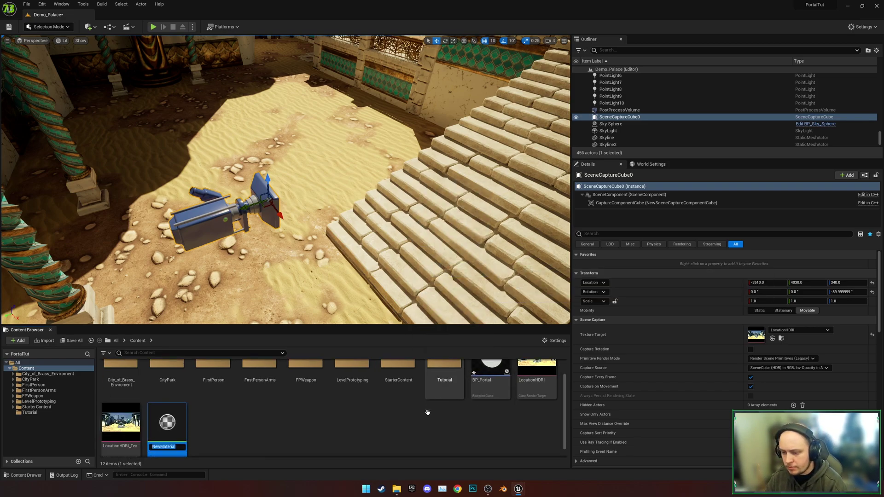
text(M_PortalMater)
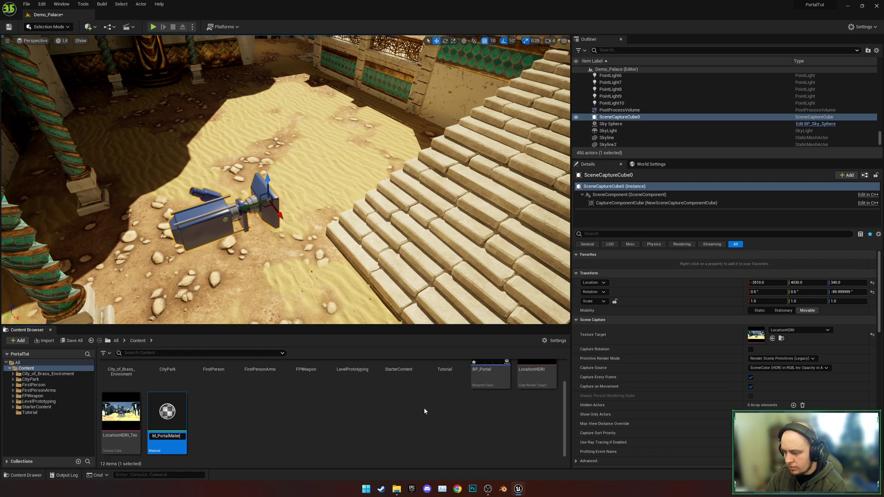
text(ial)
key(Return)
key(Return)
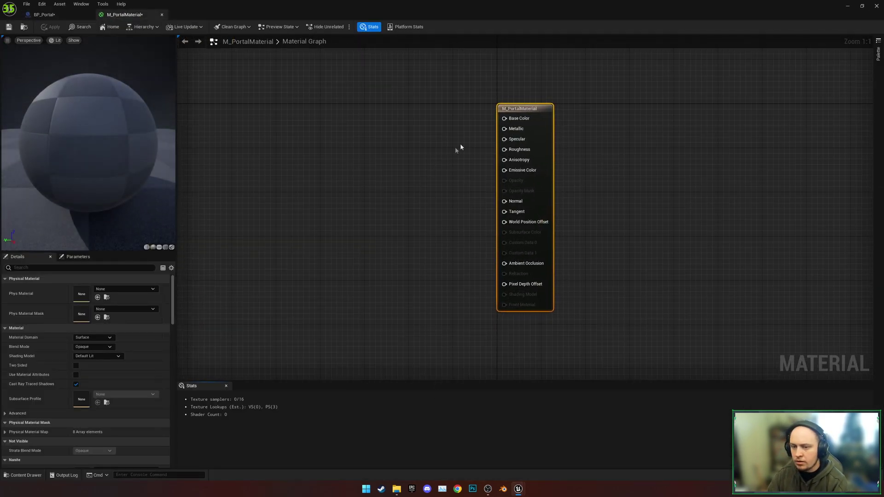
- Try to bring the LocationHDRI_Tex texture into the M_PortalMaterial graph
double_click(208, 16)
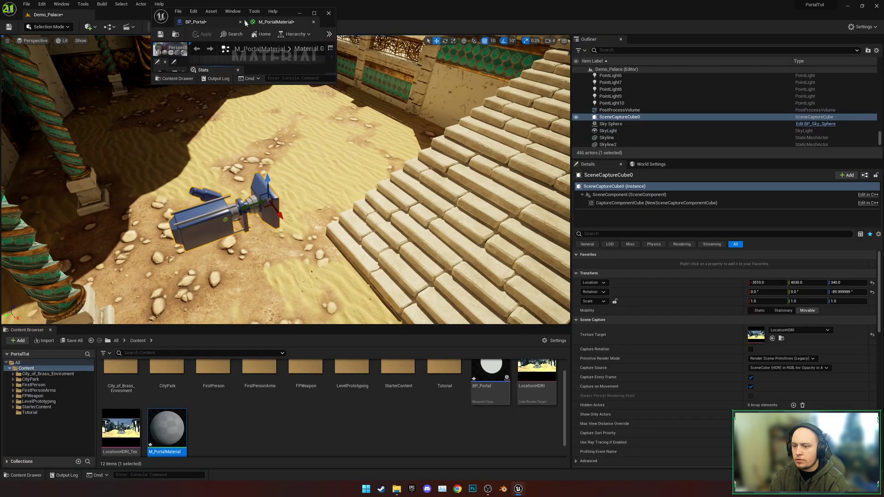
drag(124, 429, 280, 56)
click(314, 13)
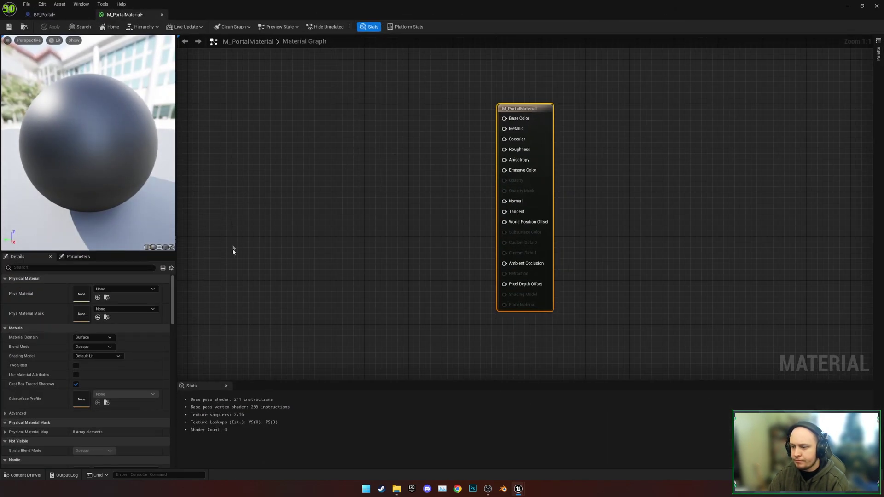
- Add the LocationHDRI_Tex cube texture to the M_PortalMaterial graph as a Texture Sample node
double_click(362, 6)
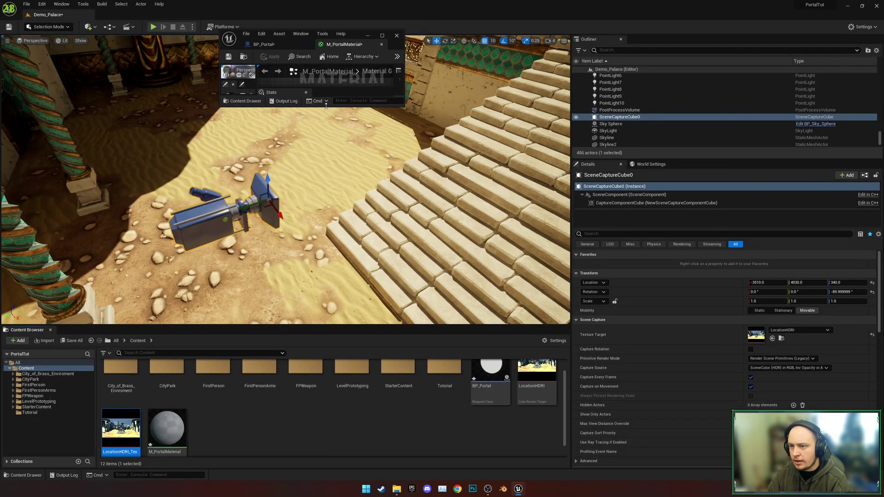
drag(122, 438, 293, 137)
click(382, 35)
- Connect the Texture Sample's RGB output to Emissive Color and set the material's Shading Model to Unlit
drag(243, 112, 512, 170)
drag(397, 130, 403, 164)
click(403, 143)
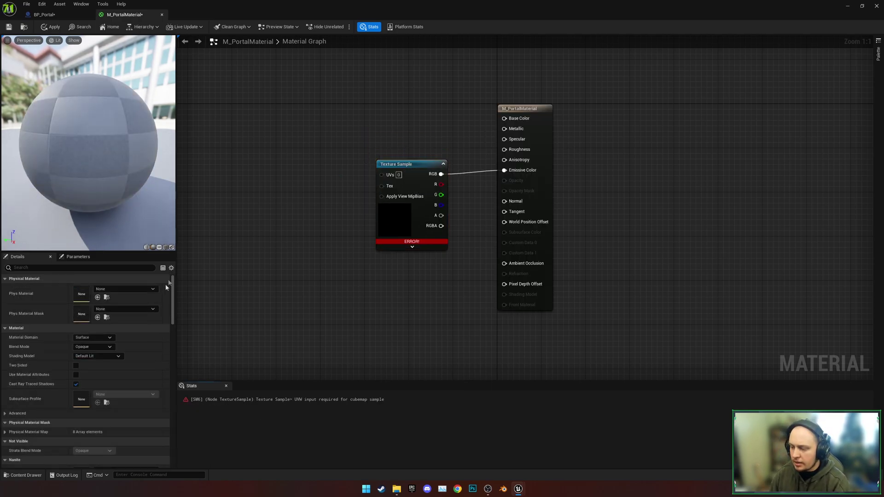
click(98, 356)
click(80, 363)
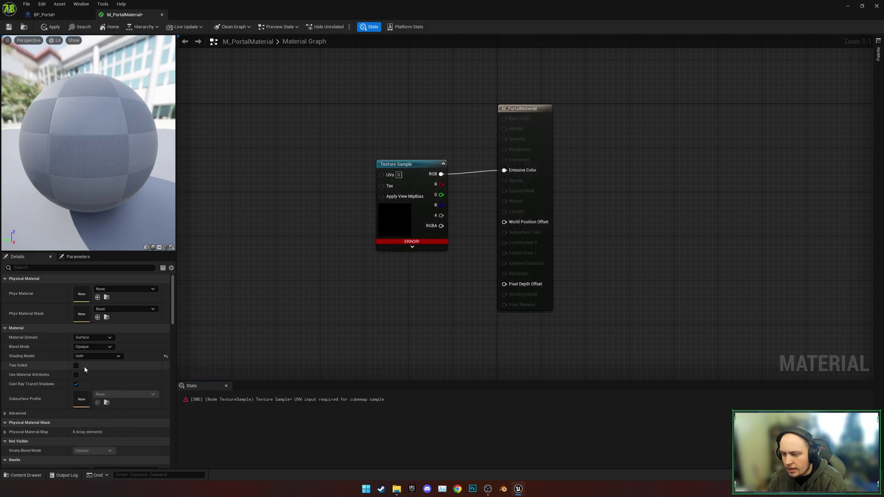
- Add a Constant node with value 0 to the material graph, well ahead of the Texture Sample node
right_drag(339, 191, 433, 194)
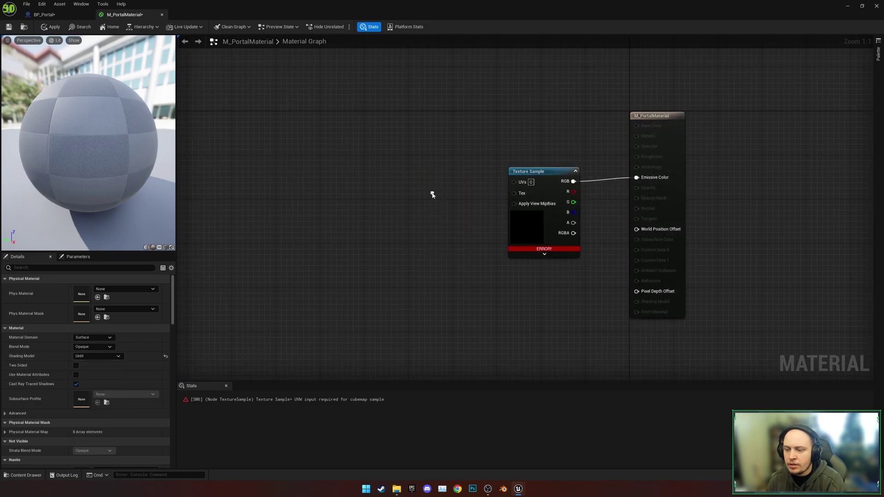
right_click(327, 187)
click(310, 172)
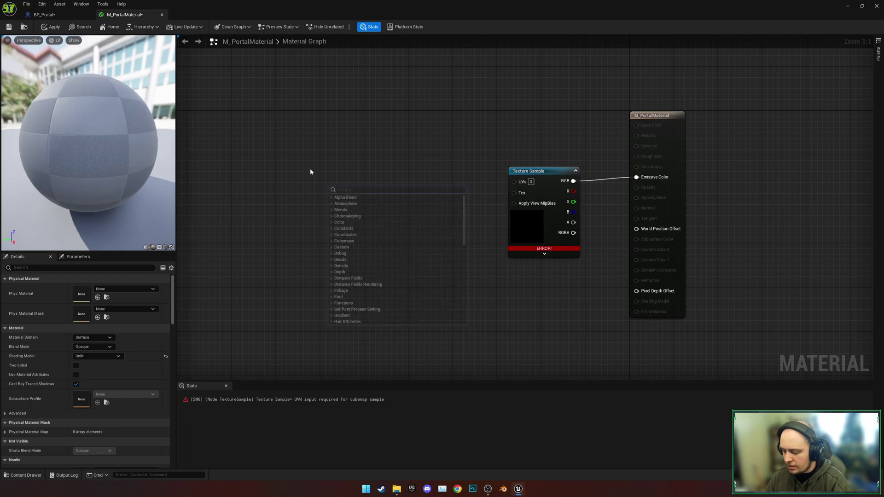
key(1)
click(349, 194)
drag(376, 191, 302, 190)
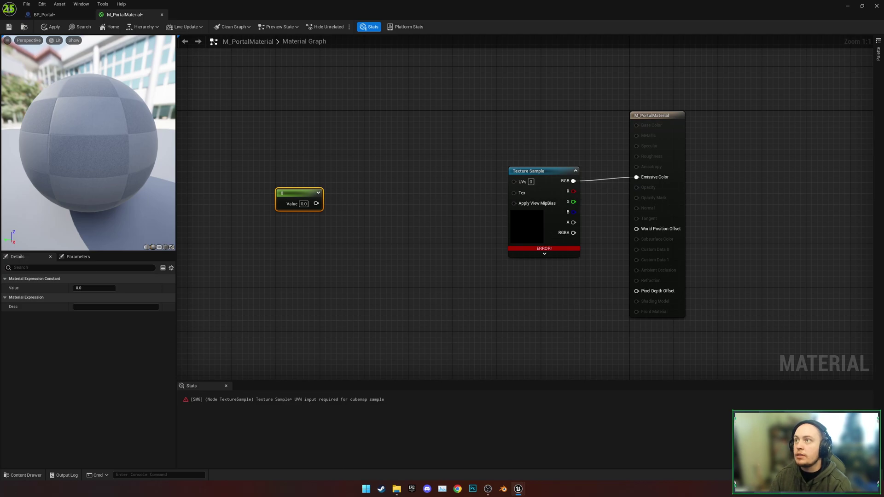
- Add a Reflection Vector node, feeding the constant into CustomWorldNormal and its output into the Texture Sample's UVs
right_click(340, 179)
text(reflect)
click(387, 264)
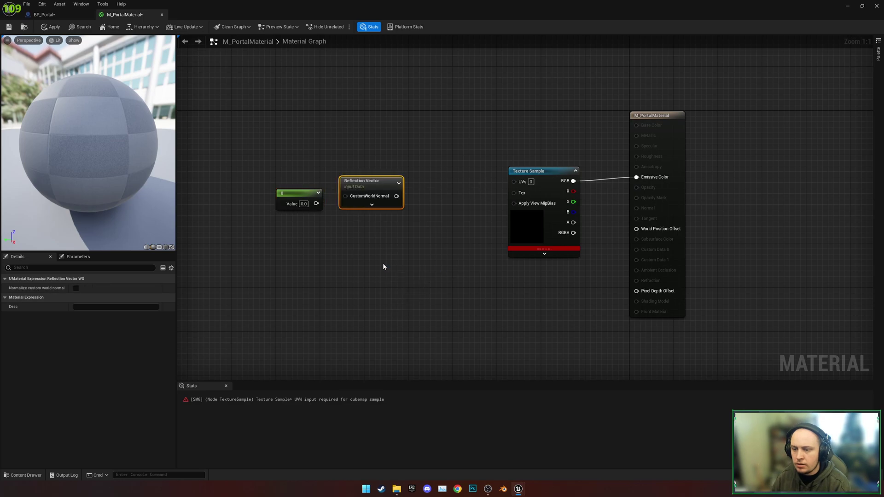
drag(319, 203, 514, 182)
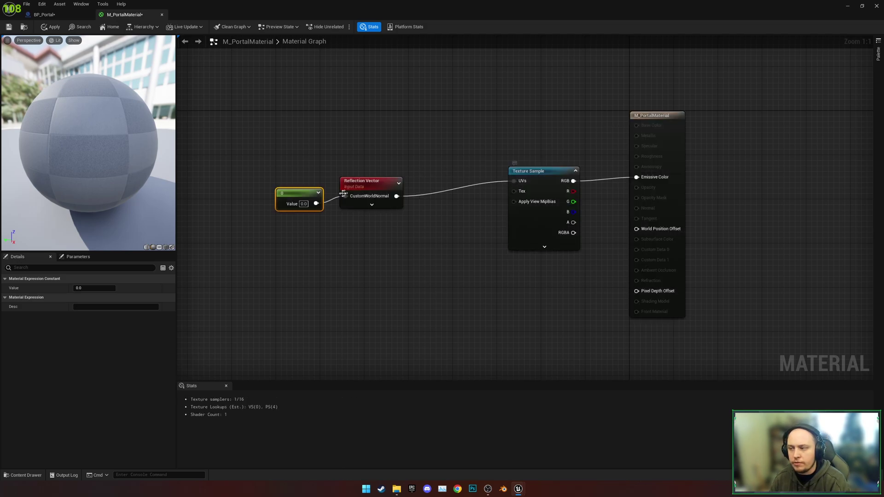
- Preview the material on the sphere and on a plane mesh, save it and close the editor window
drag(122, 171, 203, 239)
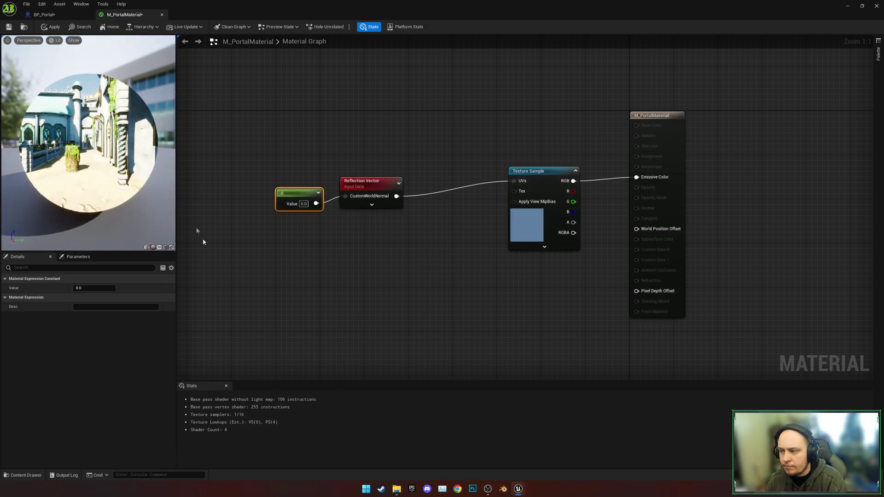
click(159, 247)
drag(89, 142, 103, 154)
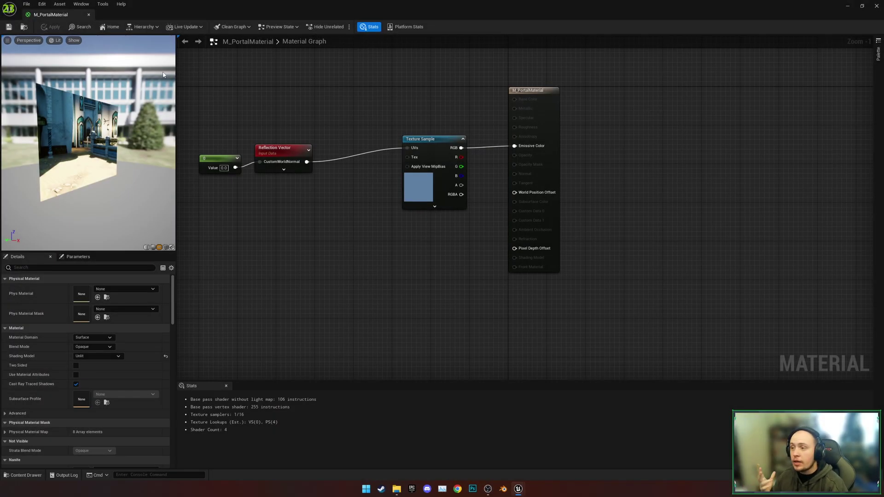
click(876, 7)
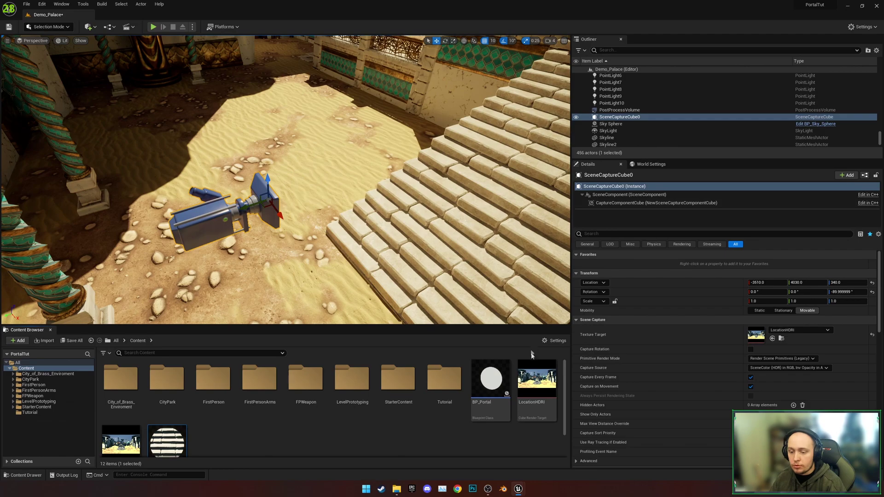
- Open the BP_Portal blueprint, assign M_PortalMaterial to the Portal mesh component's Element 0, and compile
double_click(491, 376)
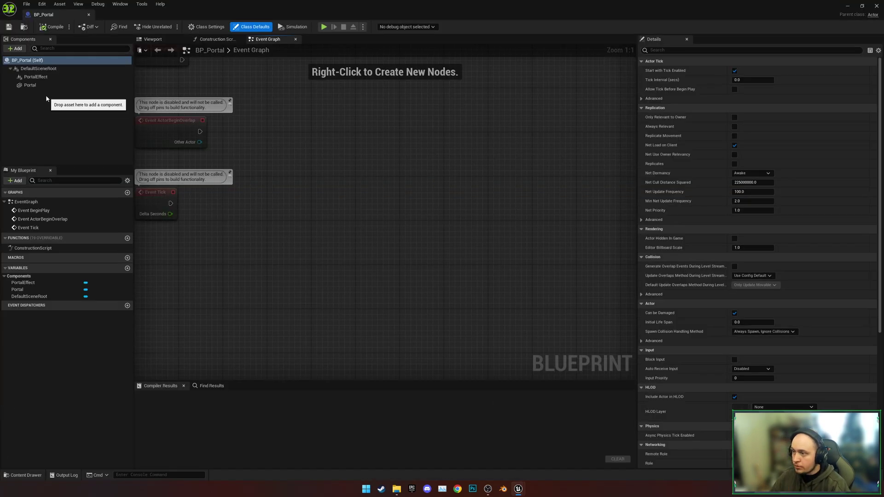
click(30, 85)
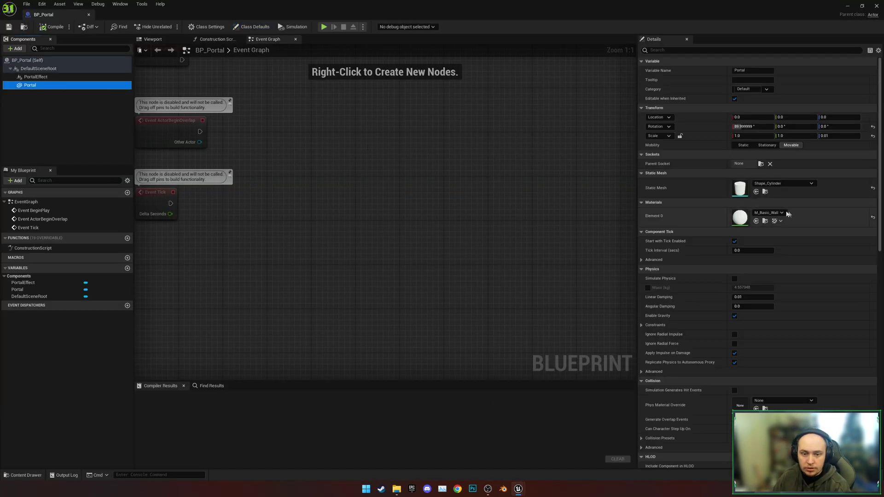
click(775, 212)
text(portal)
click(787, 300)
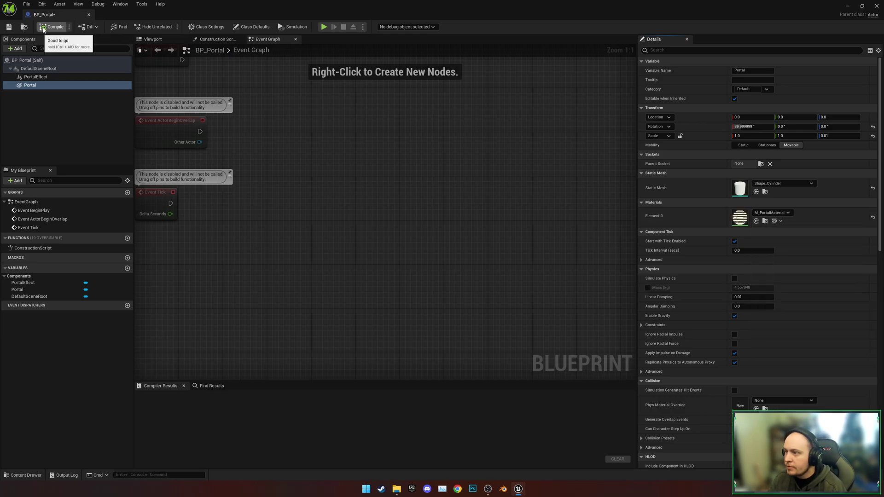
click(52, 27)
- Inspect the portal disc from several angles in the blueprint's 3D viewport, recompile the blueprint and minimize its editor window
click(152, 39)
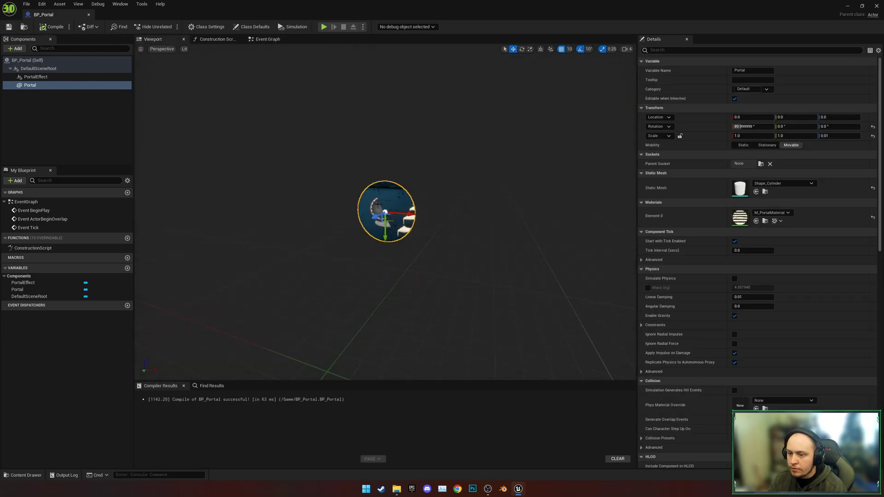
key(w)
mouse_move(375, 205)
right_down()
mouse_move(442, 179)
mouse_move(401, 203)
mouse_move(207, 207)
mouse_move(368, 214)
right_up()
key(d)
key(a)
key(s)
right_drag(479, 216, 383, 237)
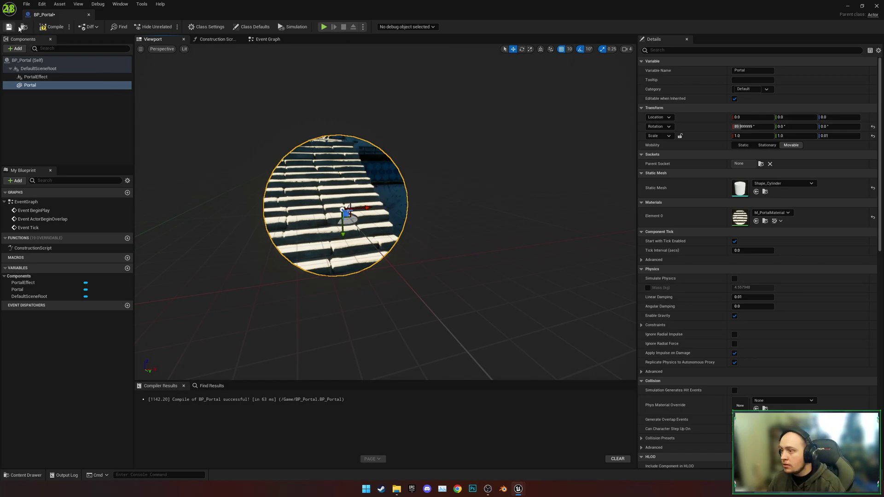
click(52, 27)
click(847, 7)
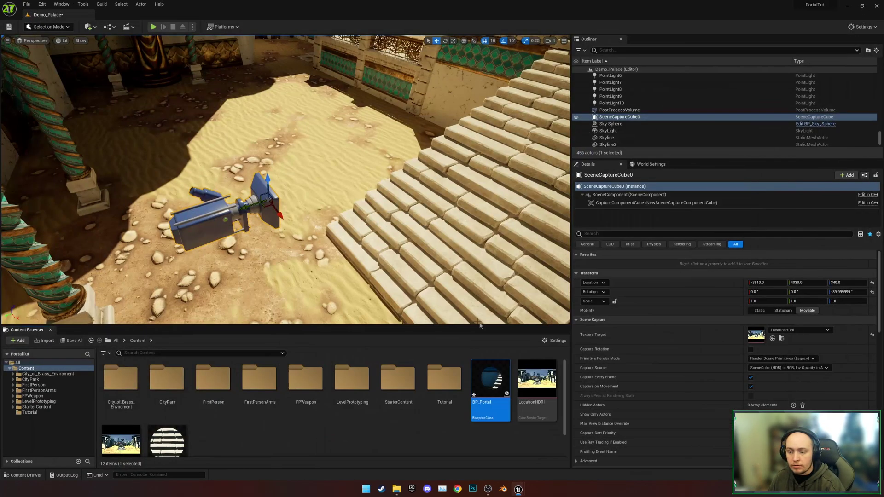
- Create a Niagara System from the Empty emitter template in the Content folder, name it NS_PortalSparks and open it for editing
scroll(237, 442, down, 1)
right_click(239, 424)
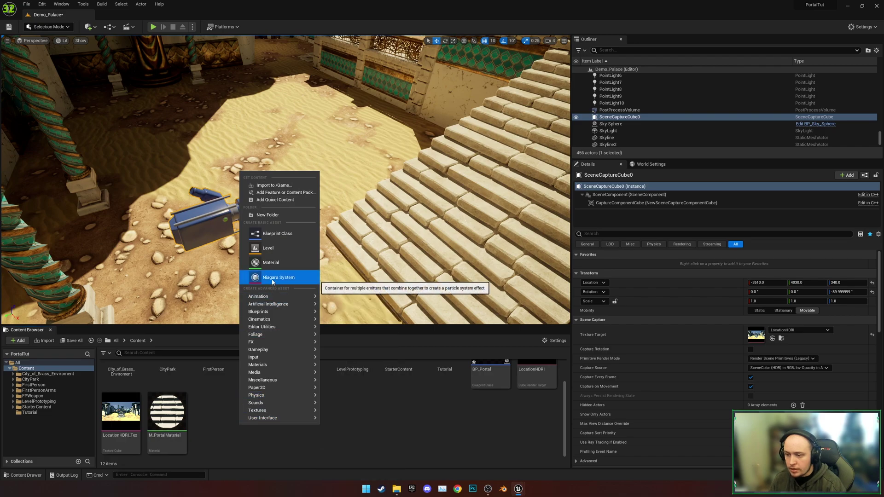
click(272, 281)
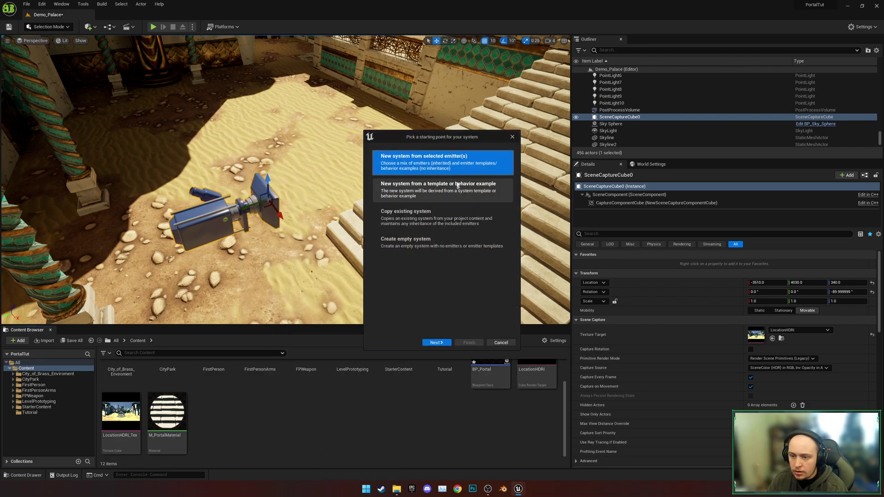
click(439, 342)
scroll(426, 242, down, 3)
click(427, 242)
click(503, 329)
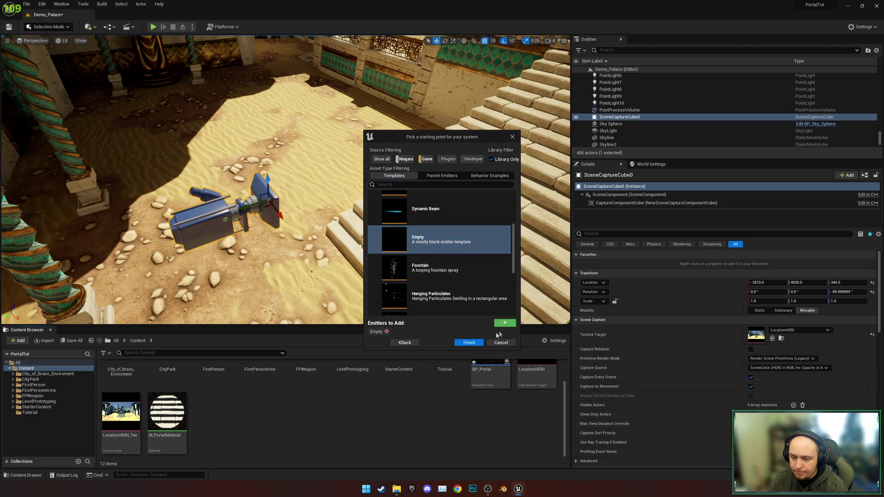
click(469, 343)
text(NS_PortalSparks)
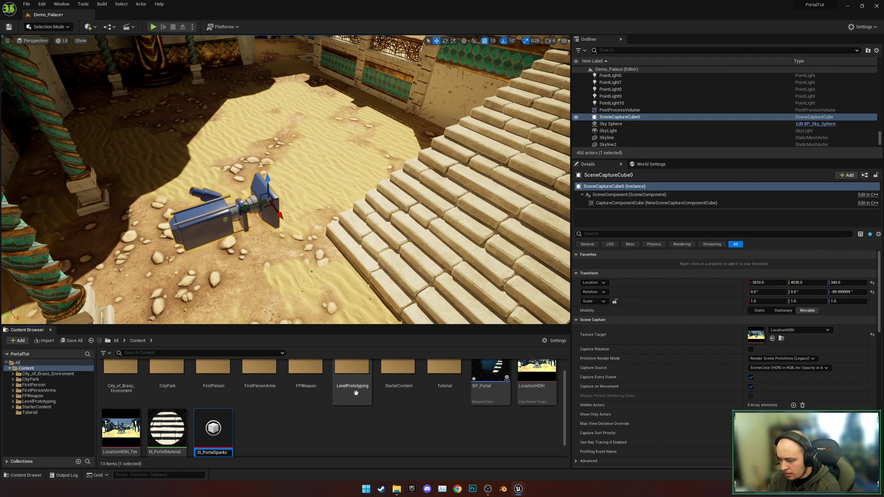
key(Return)
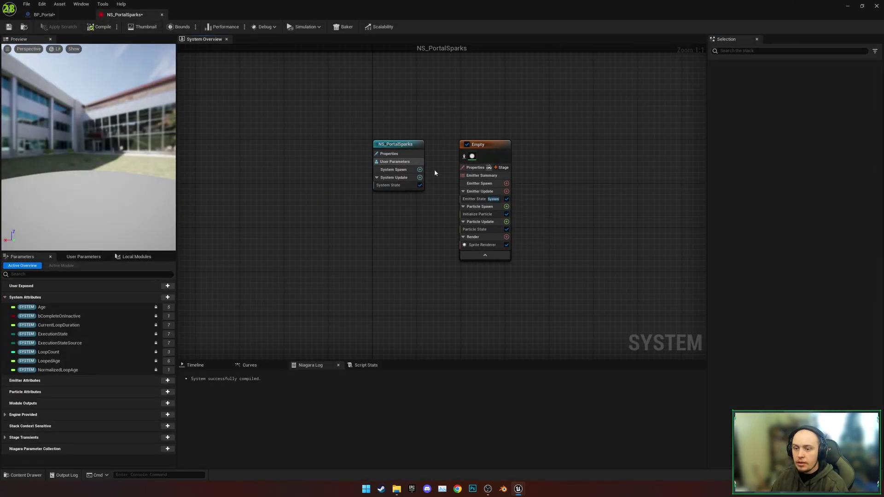
- Add a Spawn Rate module to the emitter's Emitter Update stage and set SpawnRate to 15000
click(506, 192)
text(s)
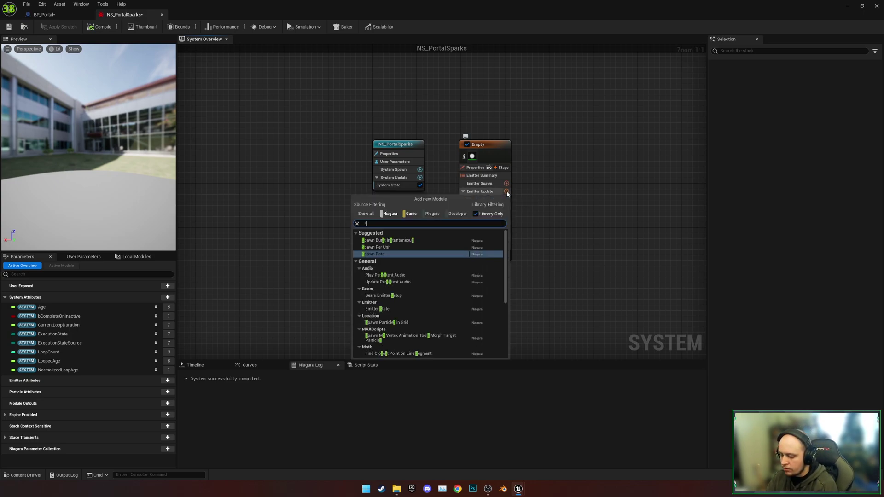
text(pawnrat)
key(Return)
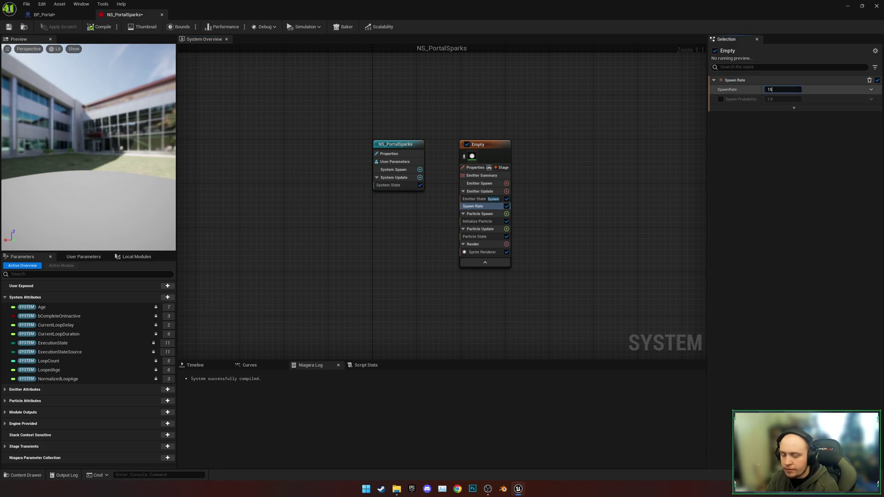
key(Return)
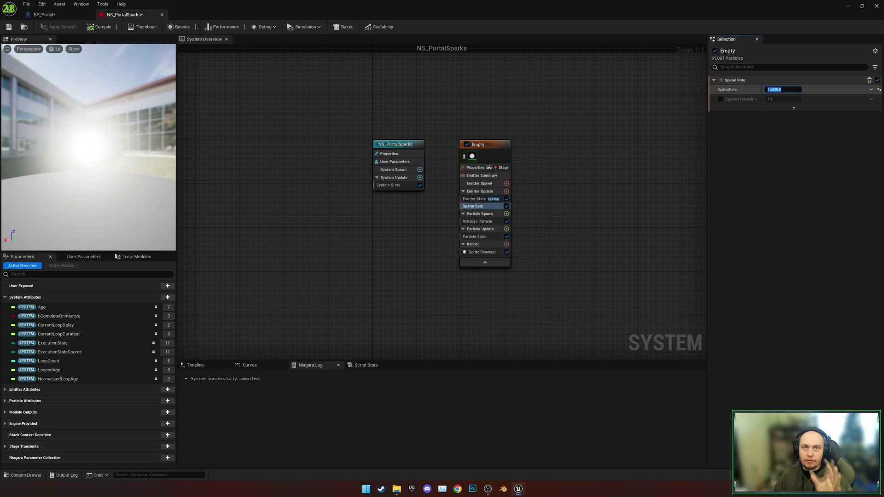
- In Initialize Particle, set Lifetime Mode to Random with a minimum of 0.5 and a maximum of 1.5
click(487, 221)
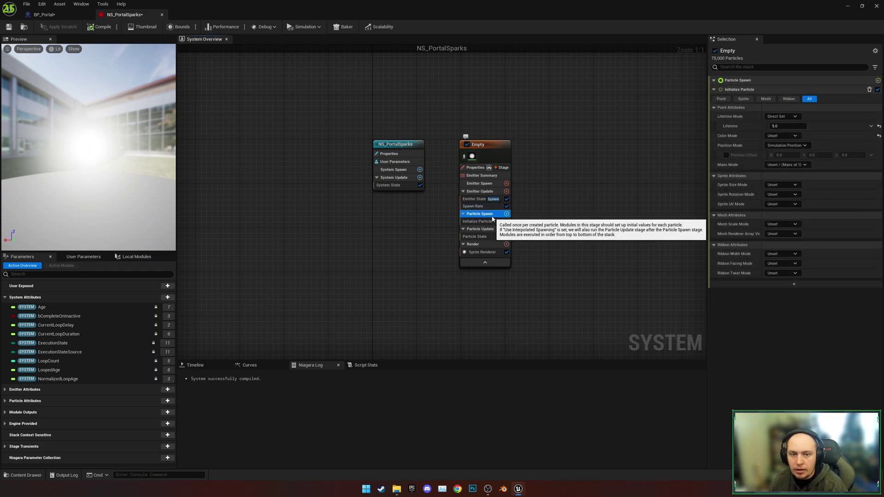
click(488, 221)
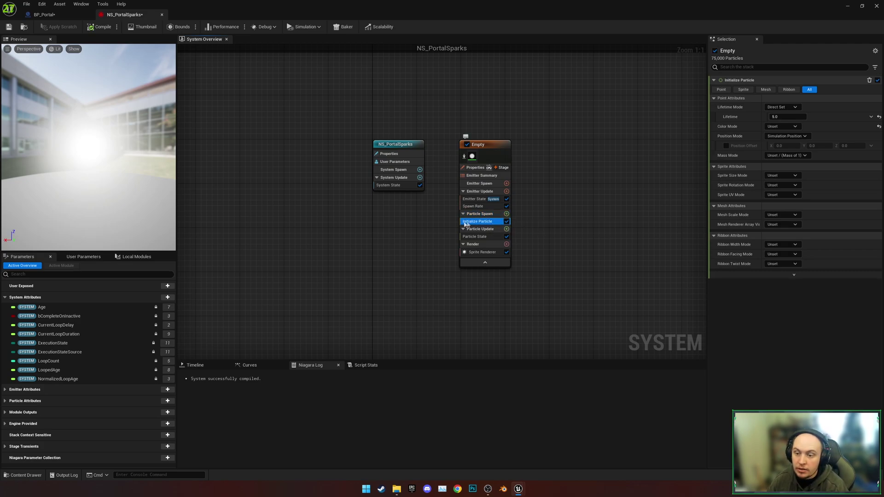
click(782, 107)
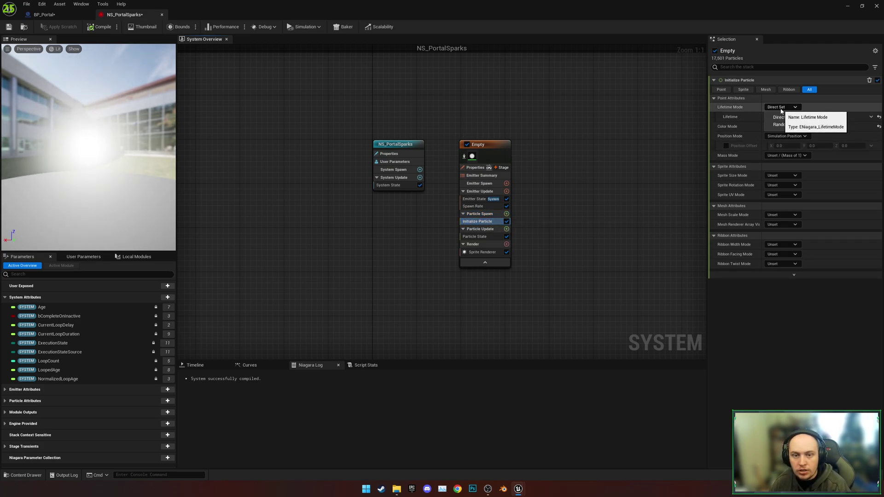
click(781, 124)
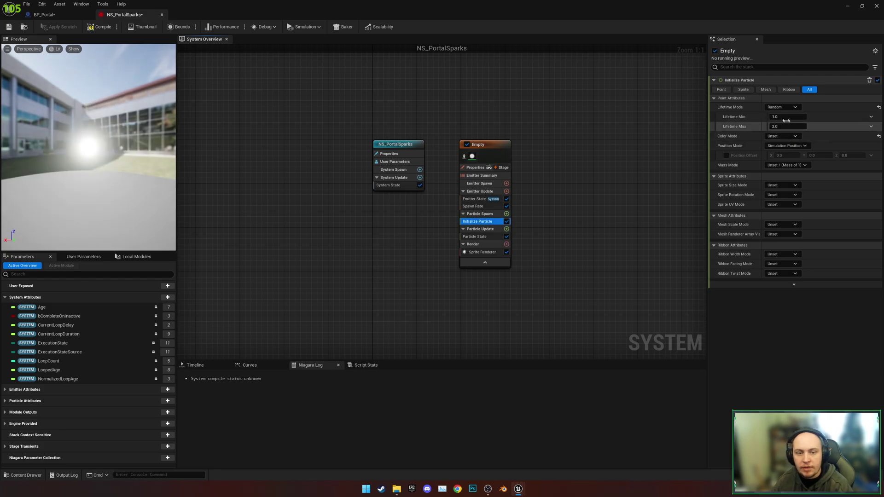
click(787, 116)
text(0.5)
key(Tab)
text(1.5)
key(Return)
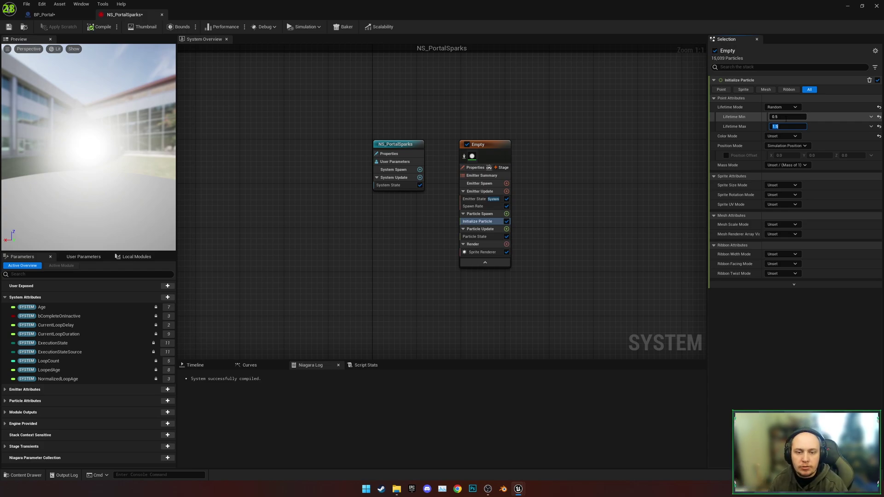
- Set Sprite Size Mode to Random Non-Uniform, with minimum X 1, Y 10 and maximum X 1, Y 20
click(777, 185)
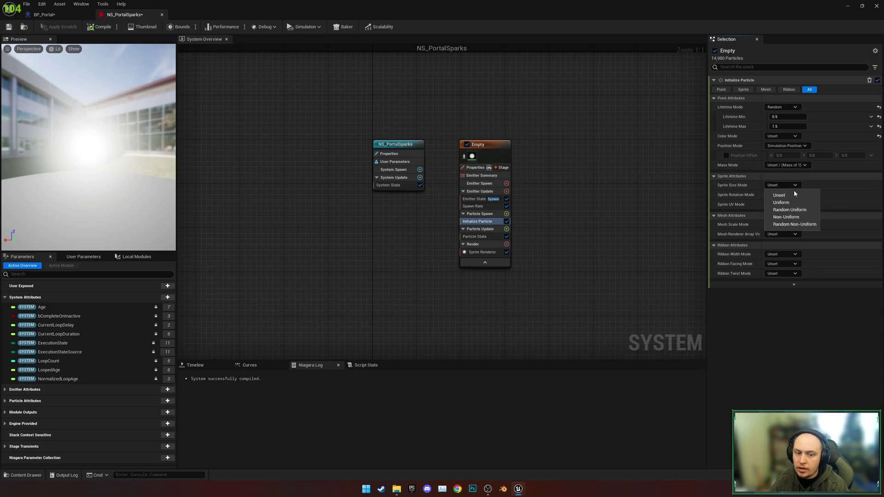
click(789, 225)
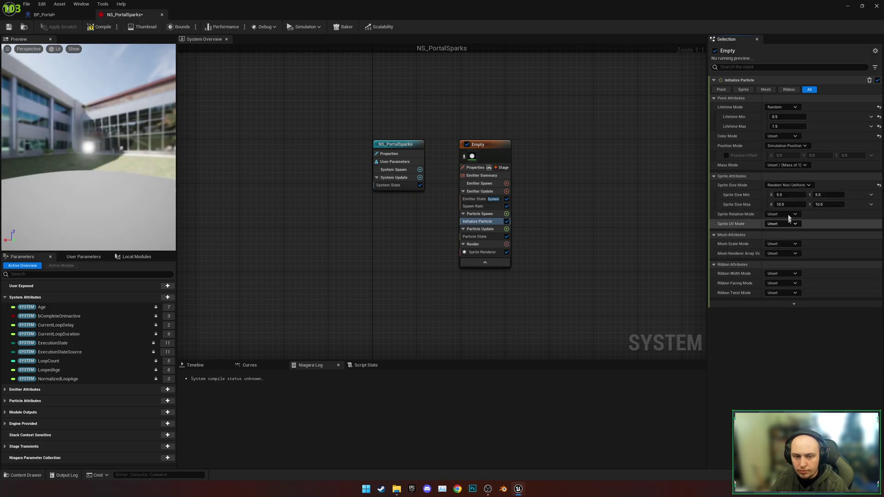
click(789, 195)
text(1)
key(Tab)
text(10)
key(Tab)
text(1)
key(Tab)
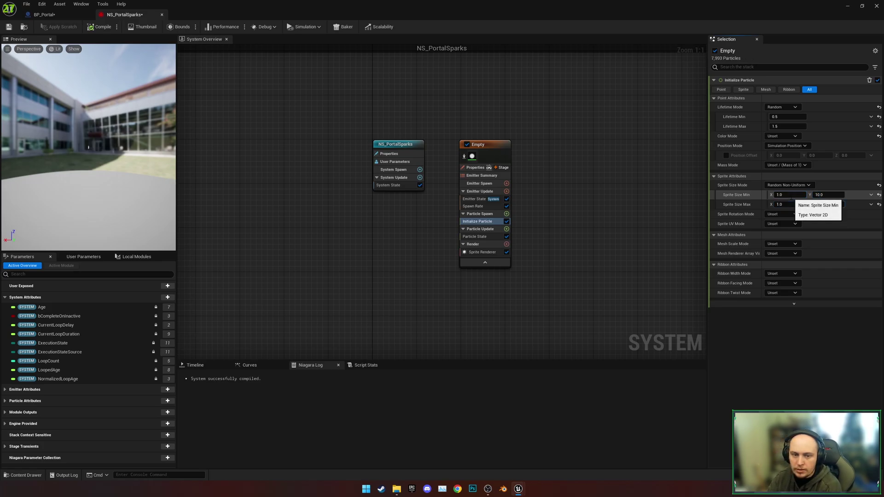
text(230)
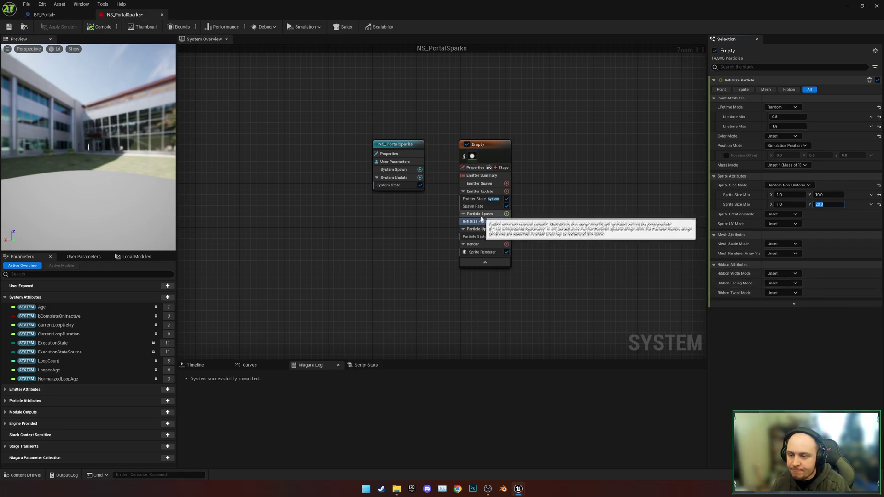
- Add a Shape Location module to Particle Spawn, with a Torus shape primitive and a Handle Radius of 5
click(507, 214)
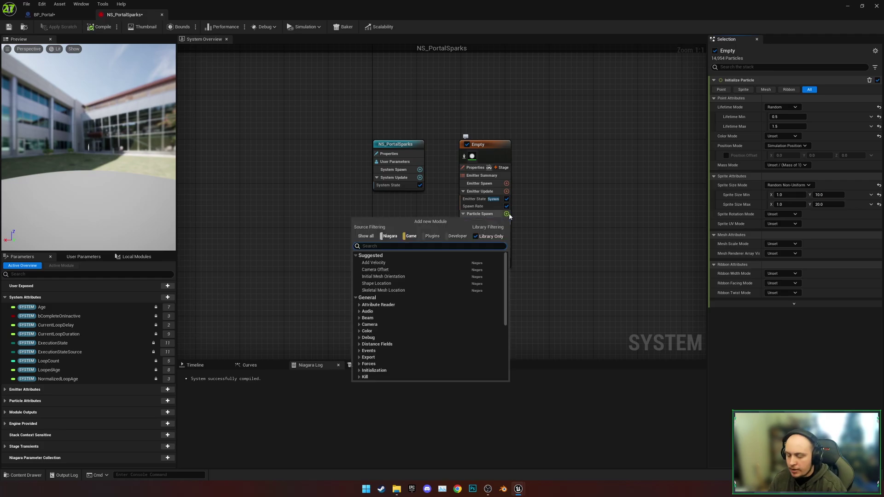
text(shape)
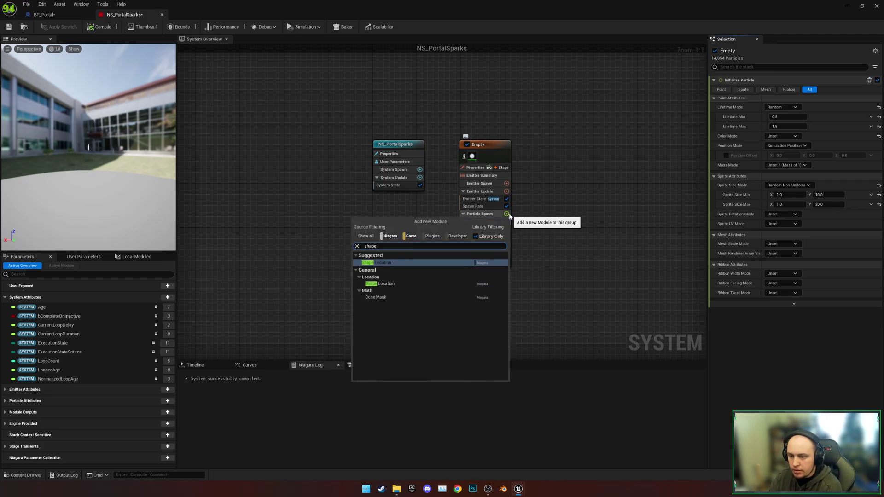
key(Return)
click(782, 107)
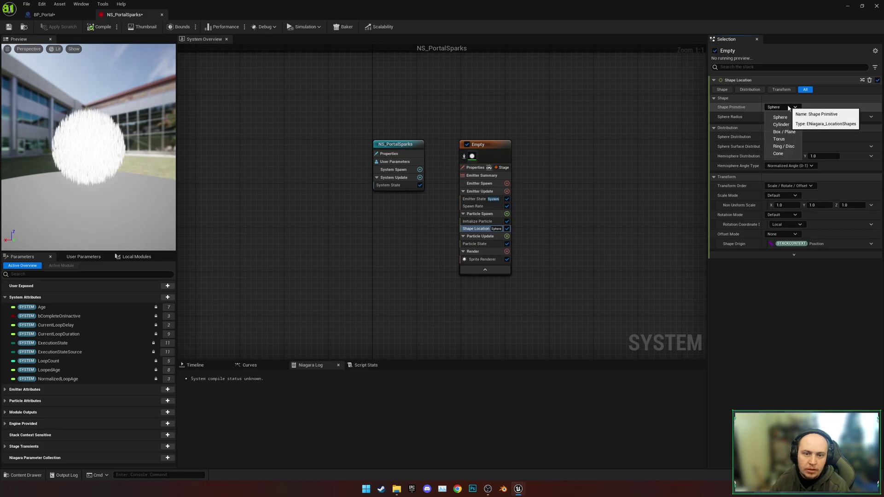
click(779, 139)
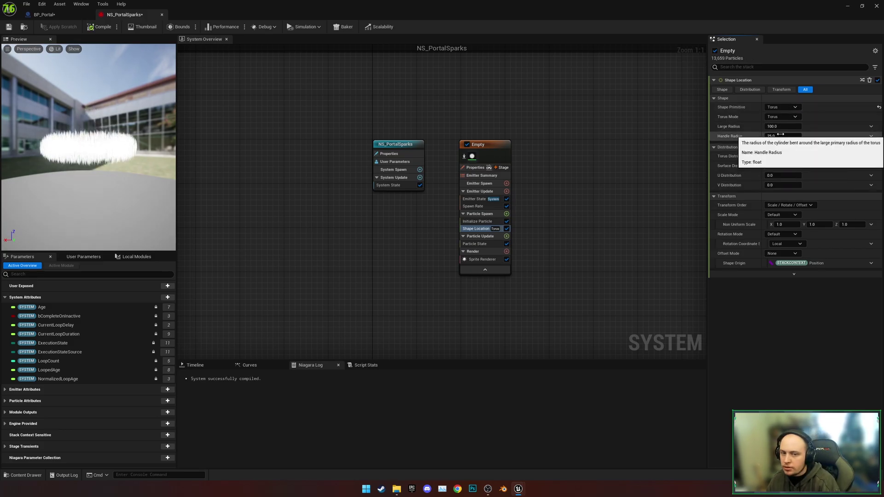
click(780, 135)
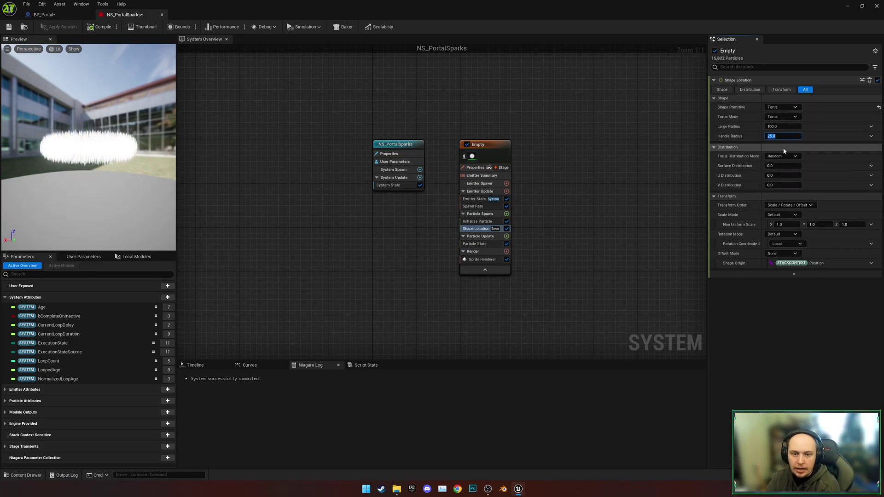
key(Return)
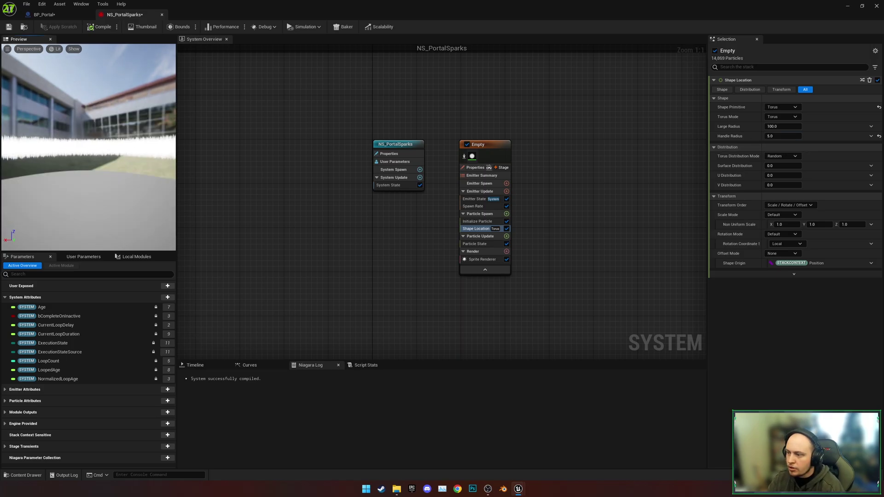
drag(89, 138, 89, 188)
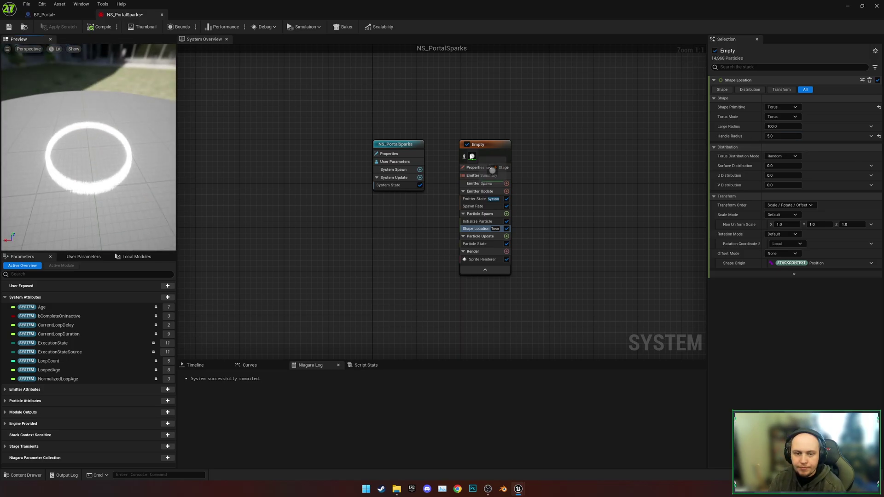
- Set the Shape Location's Rotation Mode to Axis Angle and check the upright ring in the preview
click(794, 235)
click(783, 250)
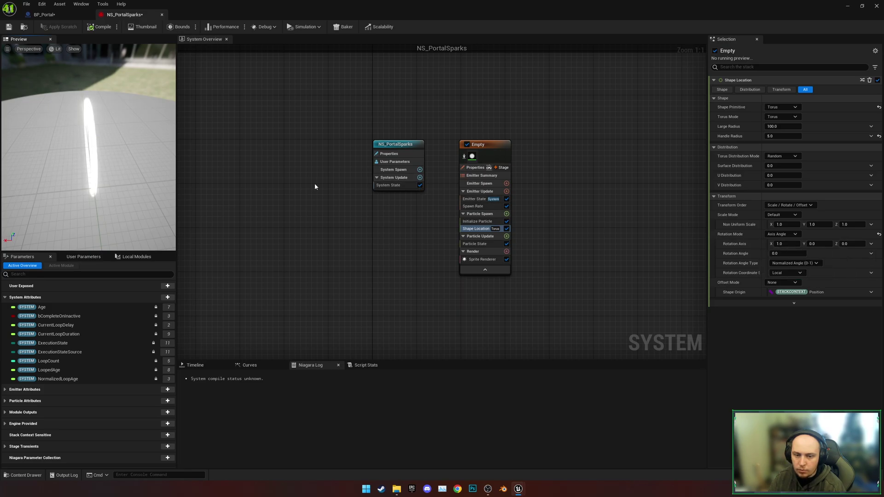
mouse_move(65, 170)
mouse_down()
mouse_move(148, 169)
mouse_move(72, 174)
mouse_up()
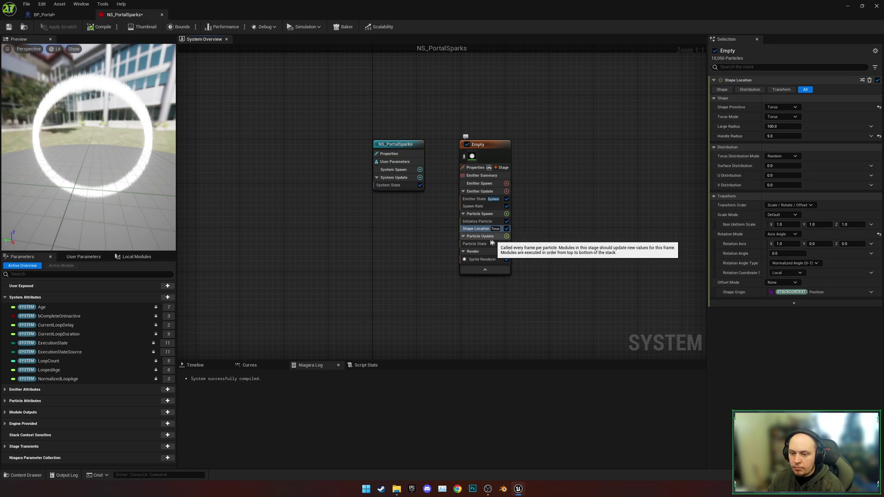
- Add a Solve Forces and Velocity module to the emitter's Particle Update stage
click(483, 244)
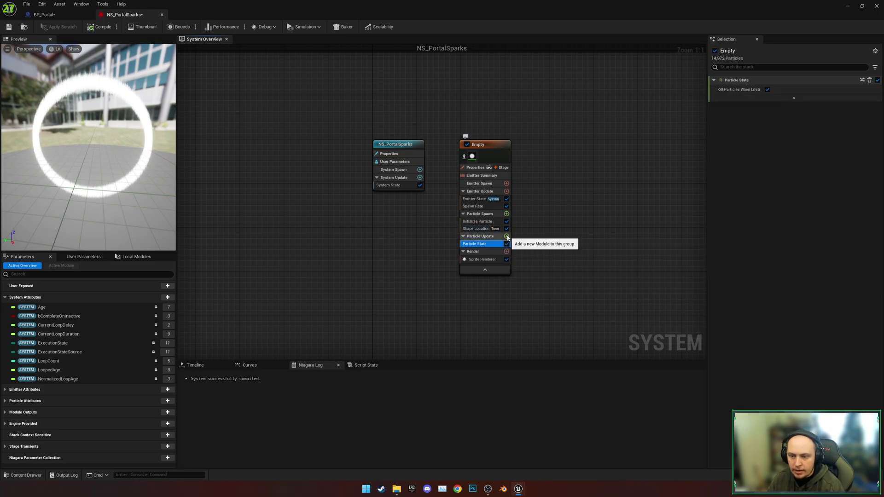
click(507, 237)
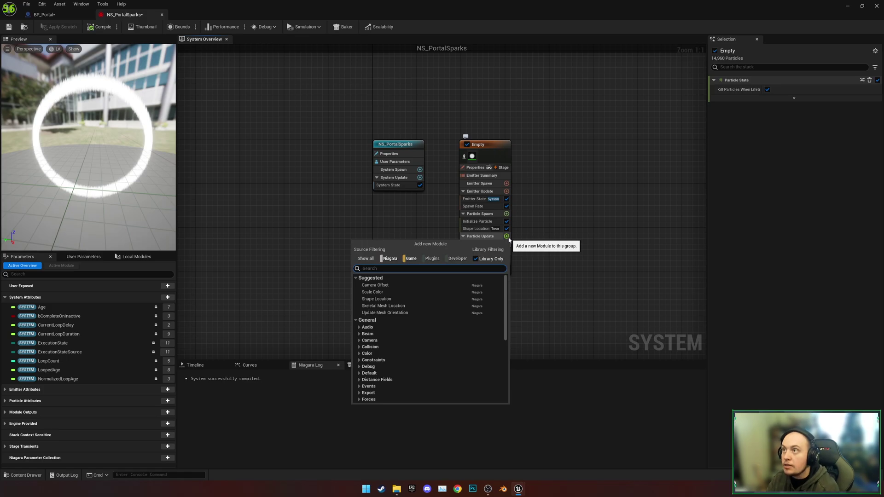
text(solve)
key(Return)
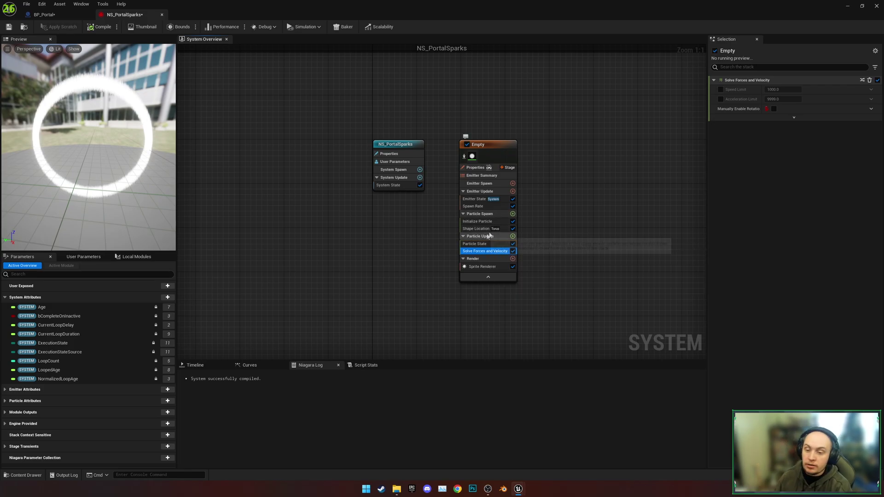
- Add a Vortex Velocity module to Particle Spawn and resolve its missing dependency by adding the suggested Apply Initial Forces module
click(513, 215)
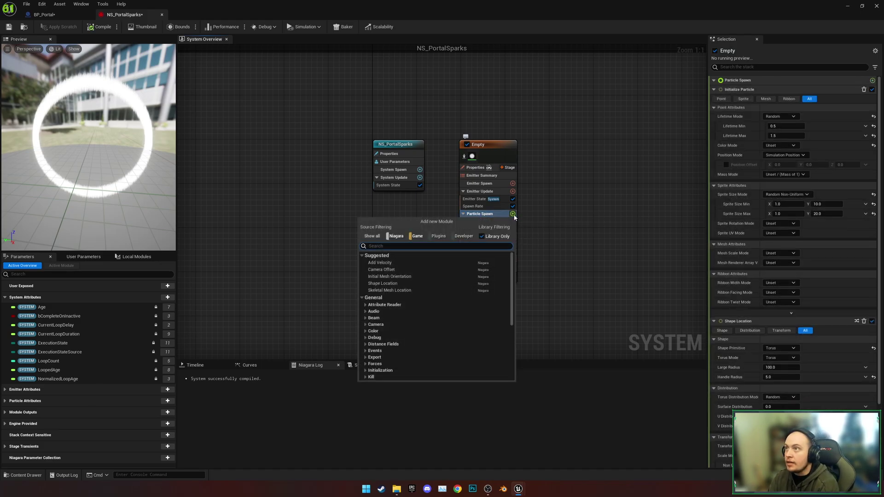
text(vor)
key(Down)
key(Return)
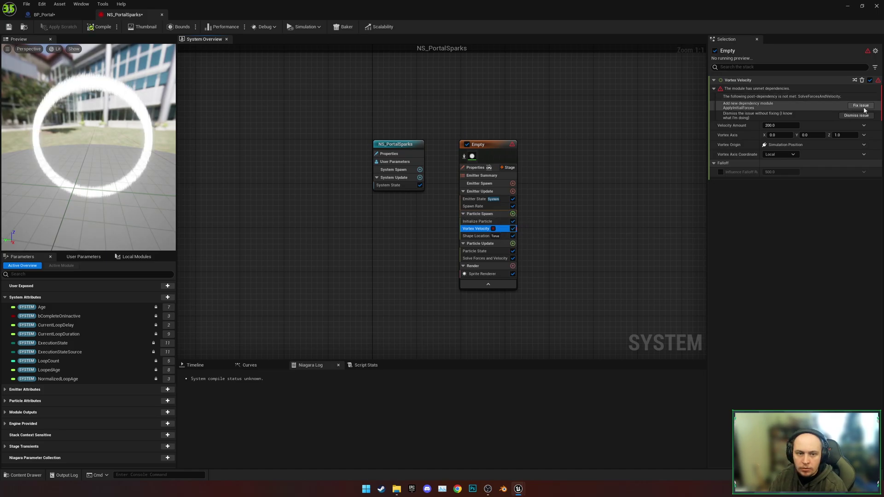
click(862, 106)
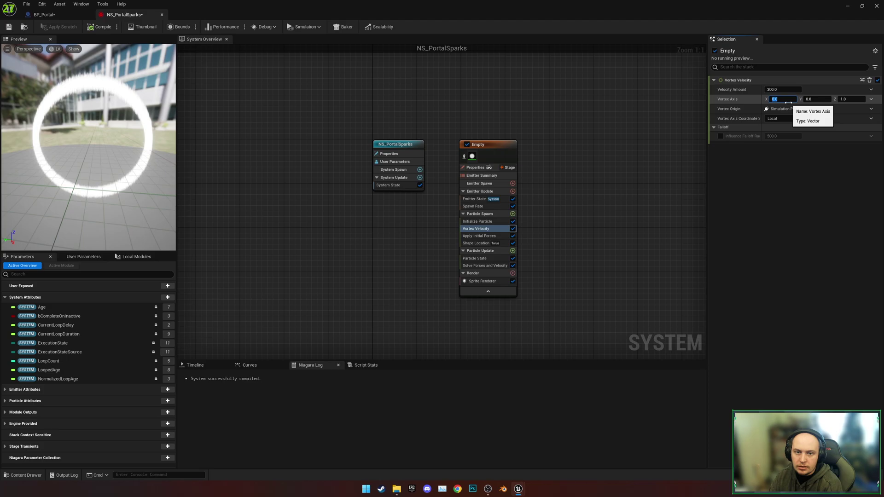
- Set the Vortex Velocity's Vortex Axis X to 1 and move Shape Location above Vortex Velocity in Particle Spawn
click(788, 102)
text(1)
key(Return)
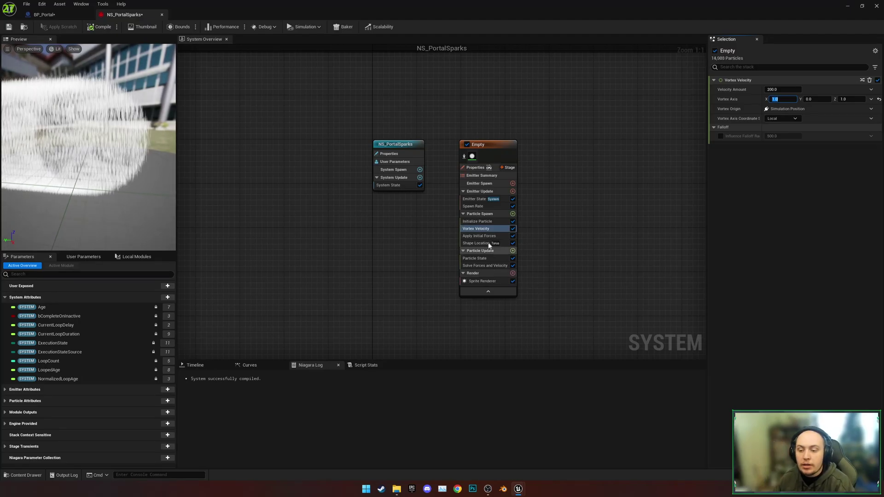
drag(501, 244, 498, 227)
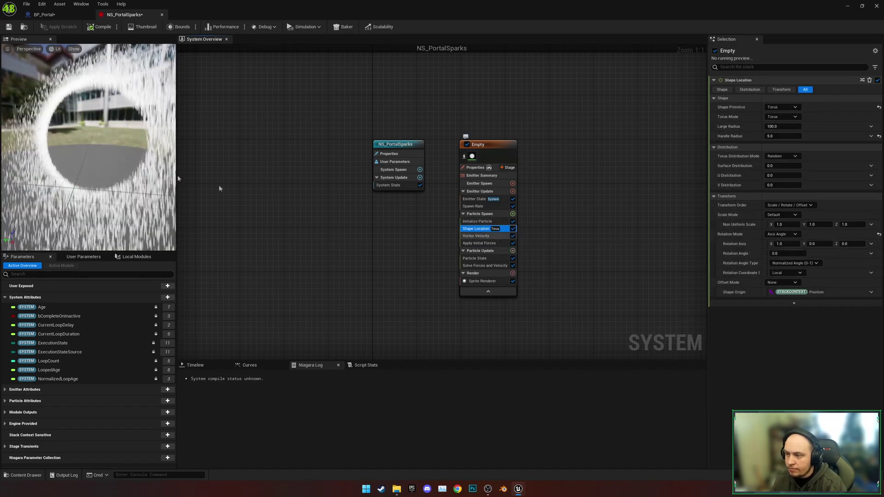
scroll(122, 156, down, 3)
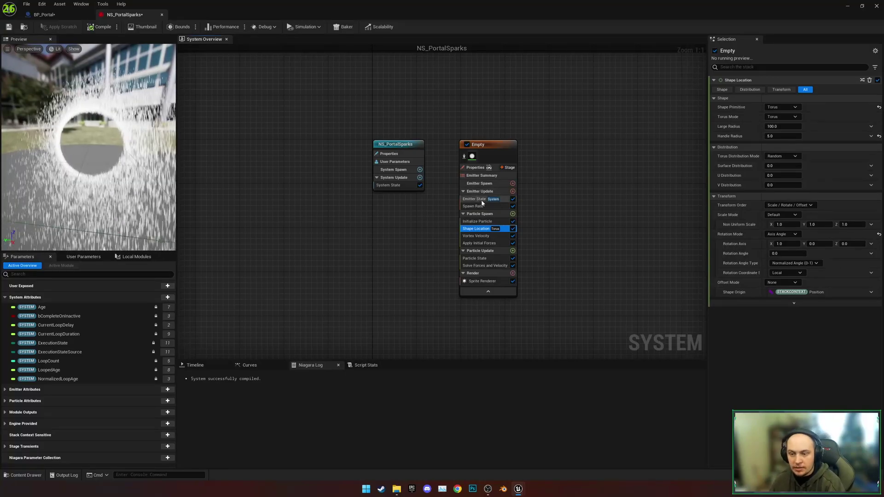
- Set the Sprite Renderer's Alignment to Velocity Aligned
click(481, 205)
click(479, 221)
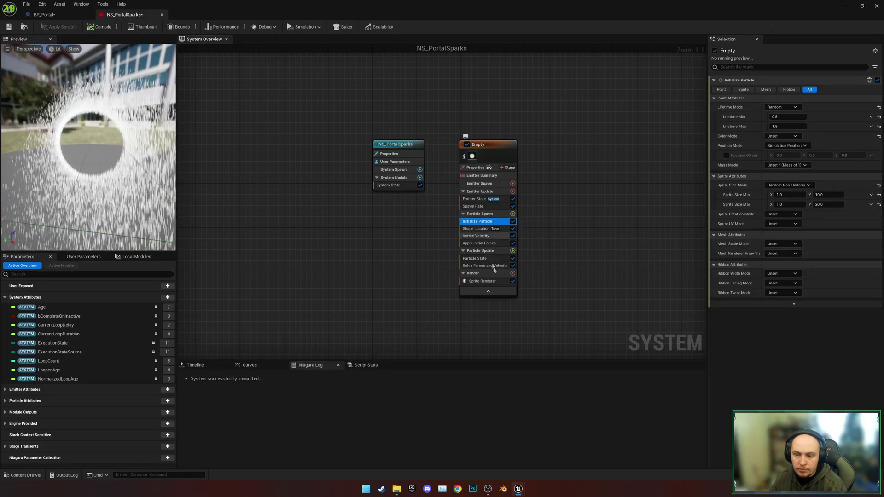
click(482, 281)
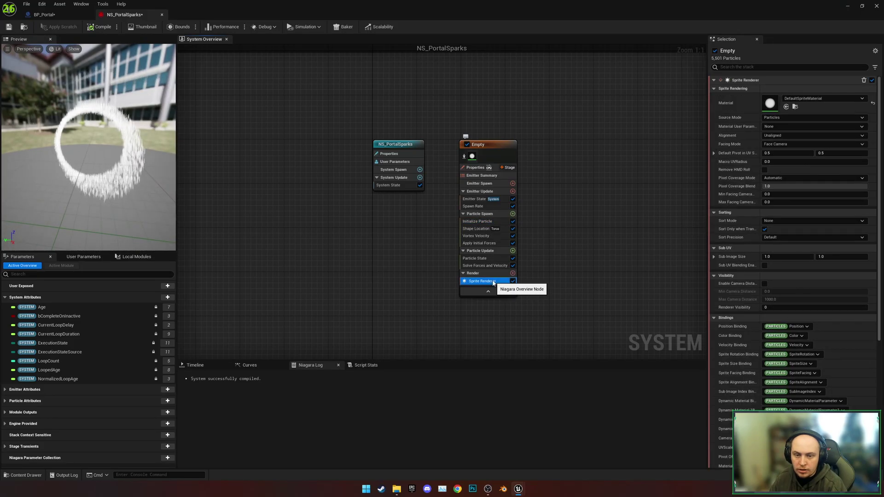
click(774, 136)
click(785, 148)
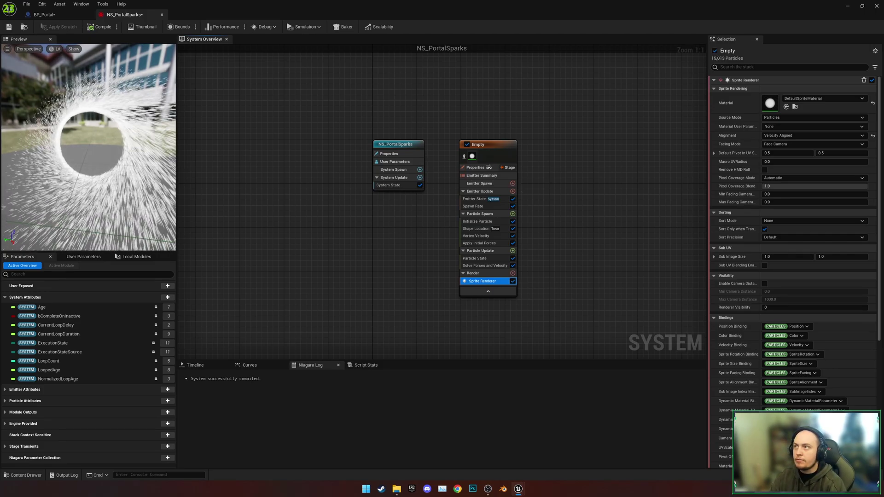
right_drag(292, 65, 286, 72)
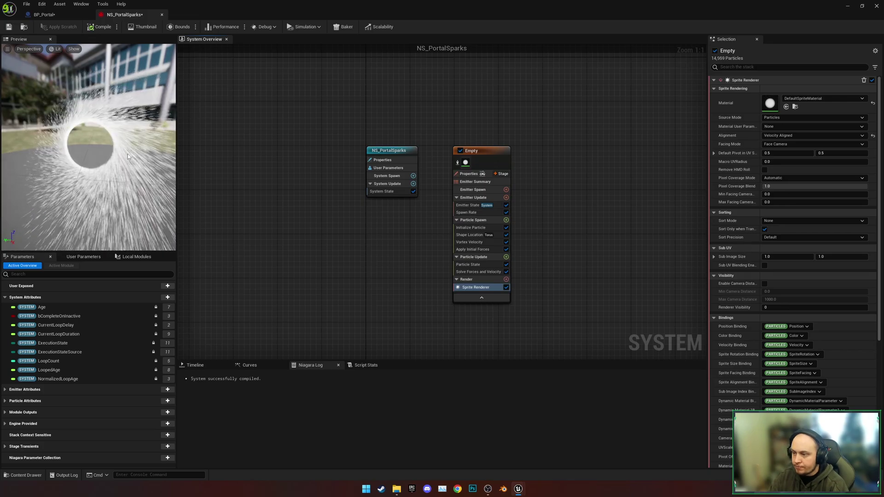
- Set the Vortex Velocity's Vortex Axis Z to 0 and check the spark directions in the preview
drag(127, 155, 205, 157)
click(469, 242)
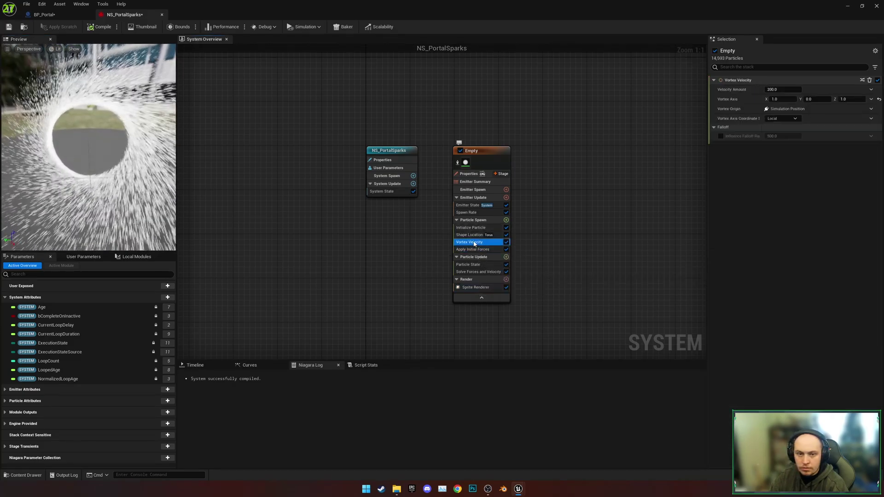
drag(115, 152, 146, 145)
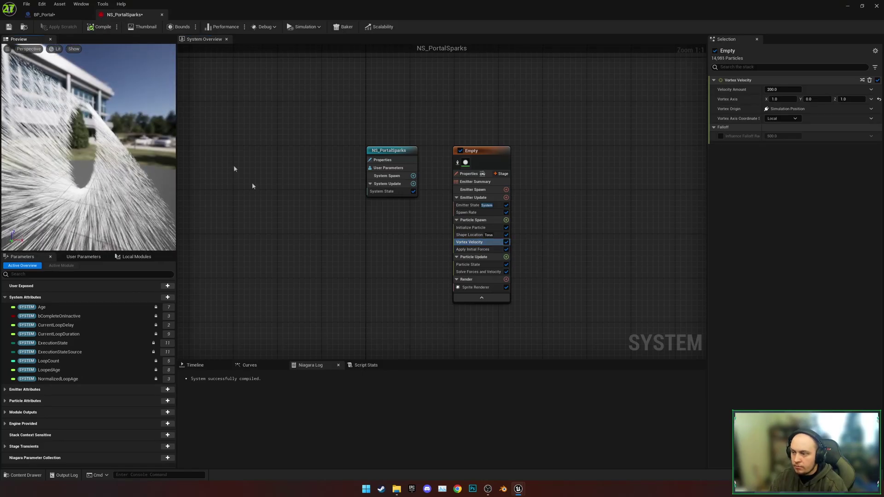
click(845, 99)
text(0)
key(Return)
drag(167, 146, 142, 146)
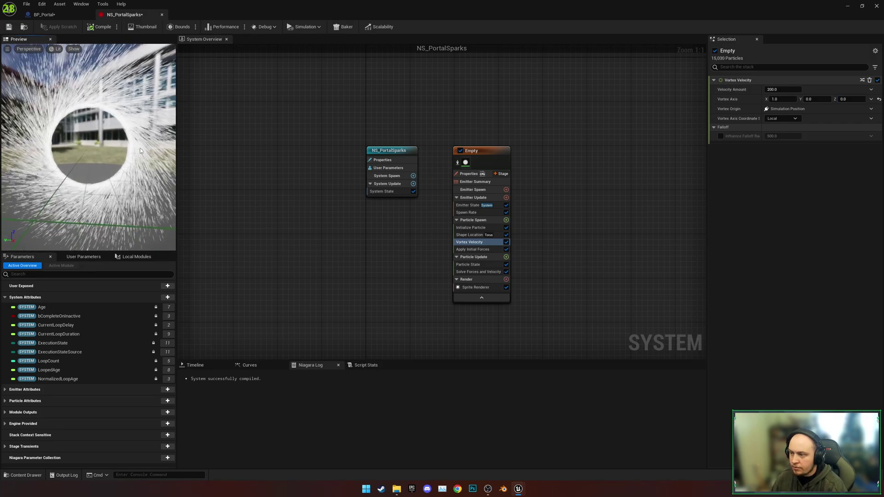
scroll(142, 145, down, 3)
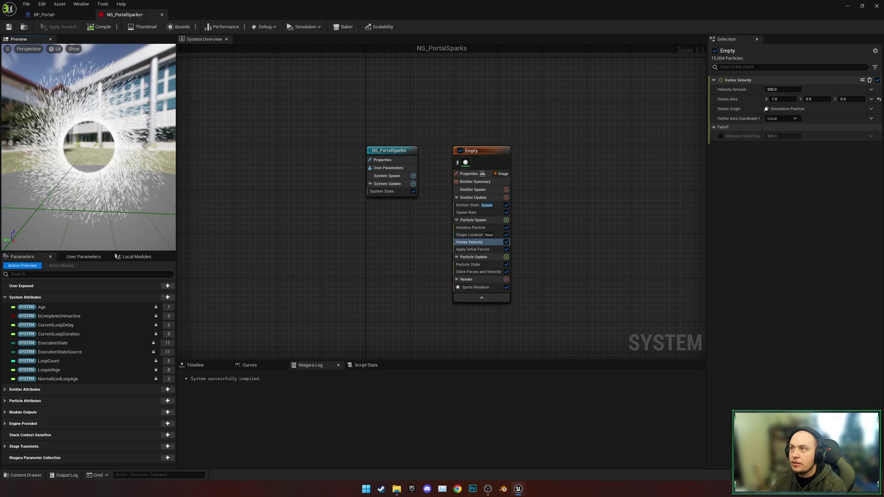
- Add a Scale Sprite Size module to the emitter's Particle Update stage
click(506, 257)
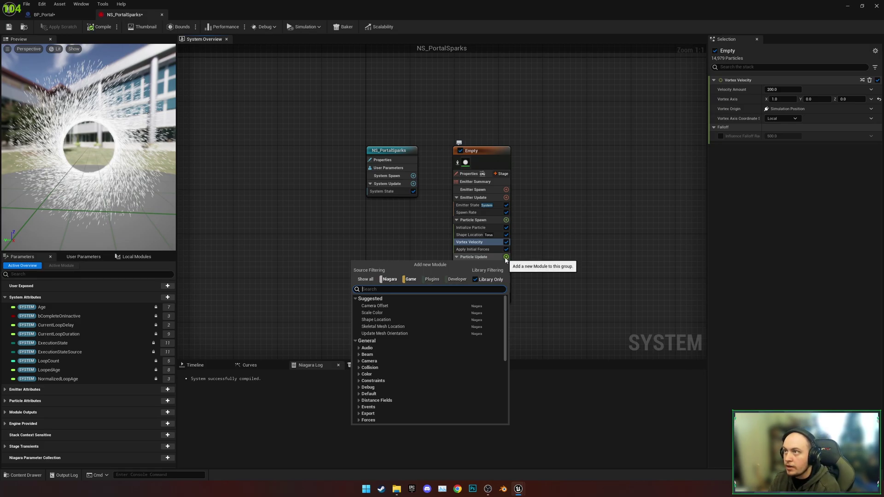
text(sprite sca)
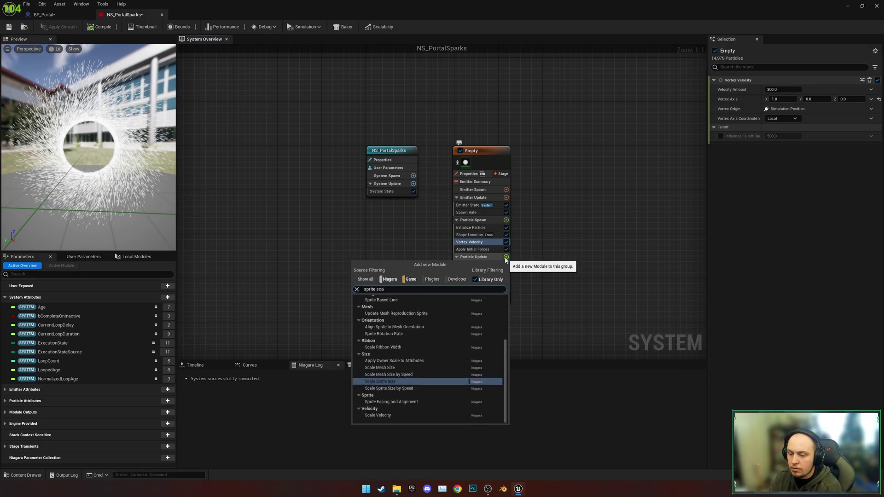
text(le)
key(Return)
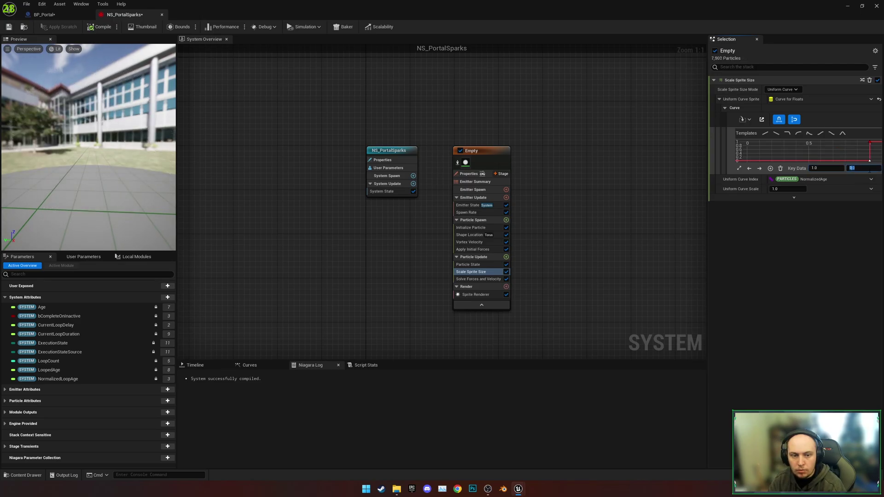
- Make the Uniform Curve of Scale Sprite Size fall to 0 at time 1, with Auto interpolation on its keys
click(830, 172)
click(827, 169)
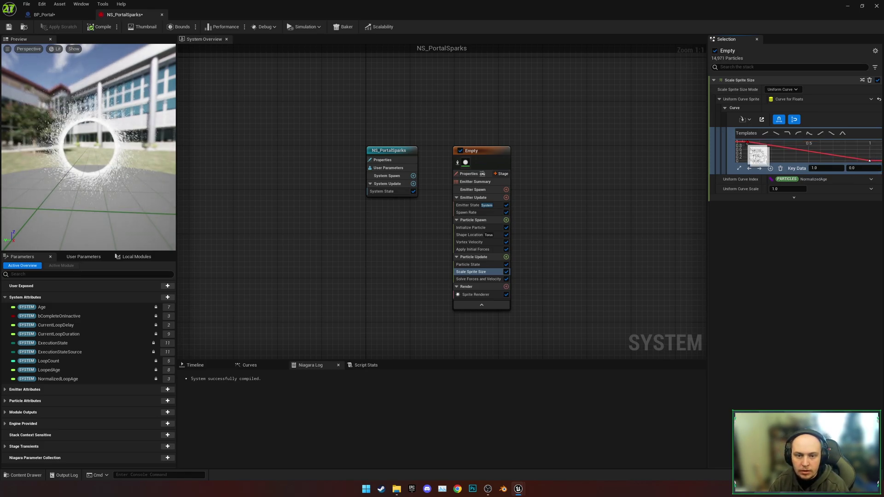
right_click(869, 161)
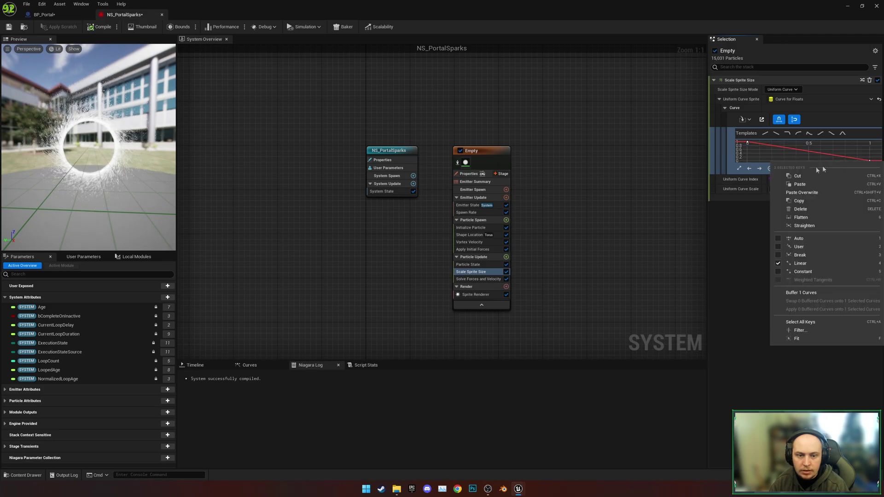
click(779, 239)
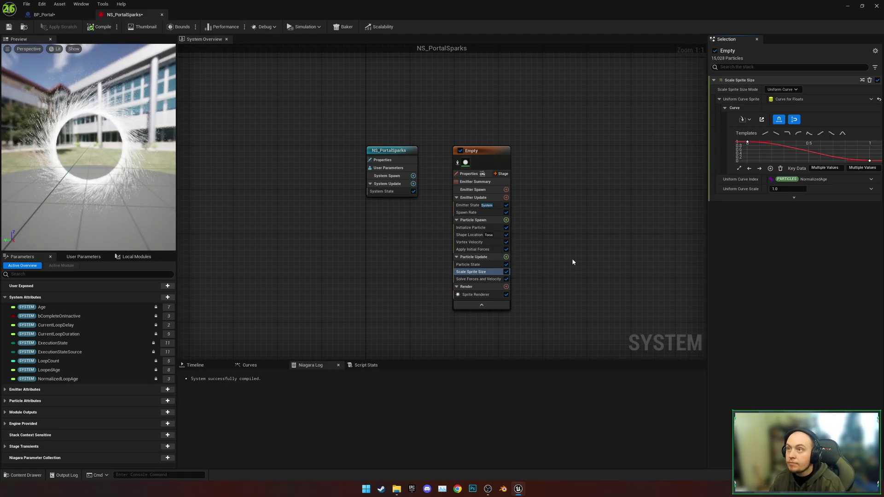
- Add a Collision module to the emitter's Particle Update stage
click(506, 257)
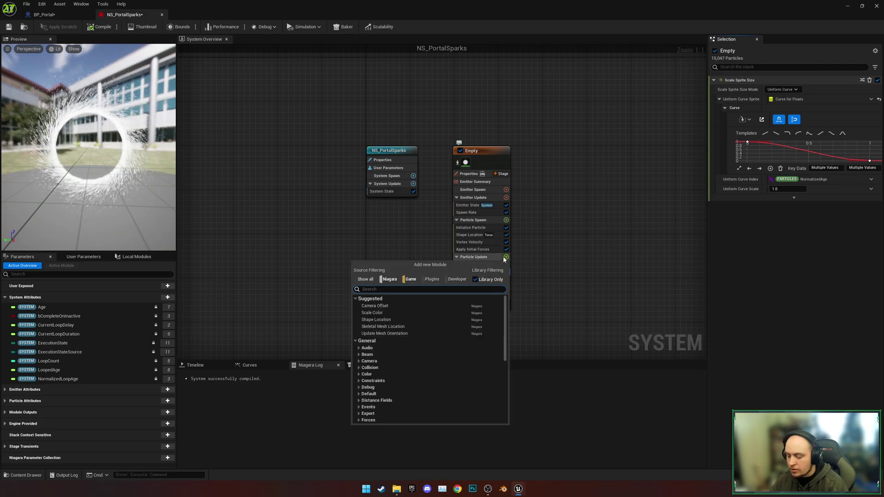
text(coll)
click(448, 311)
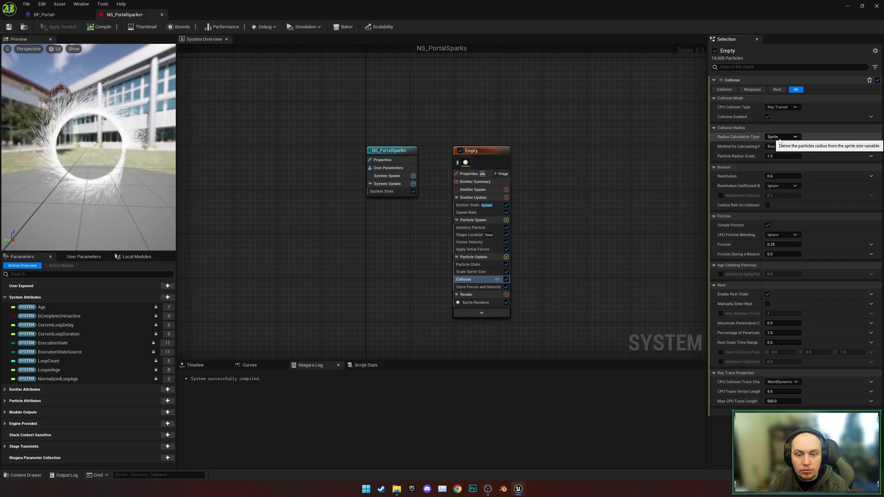
- Set the Collision module's Restitution to 0.1 and its Restitution Coefficient Blending to Average
click(780, 176)
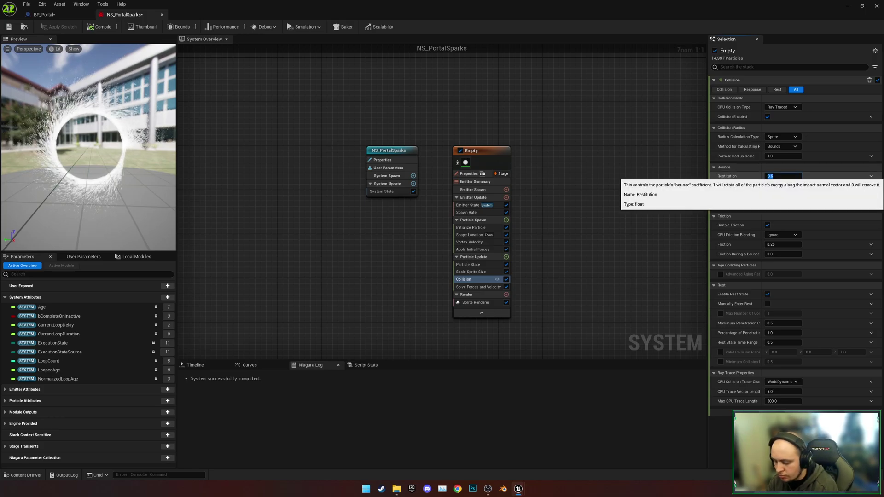
text(0.1)
key(Return)
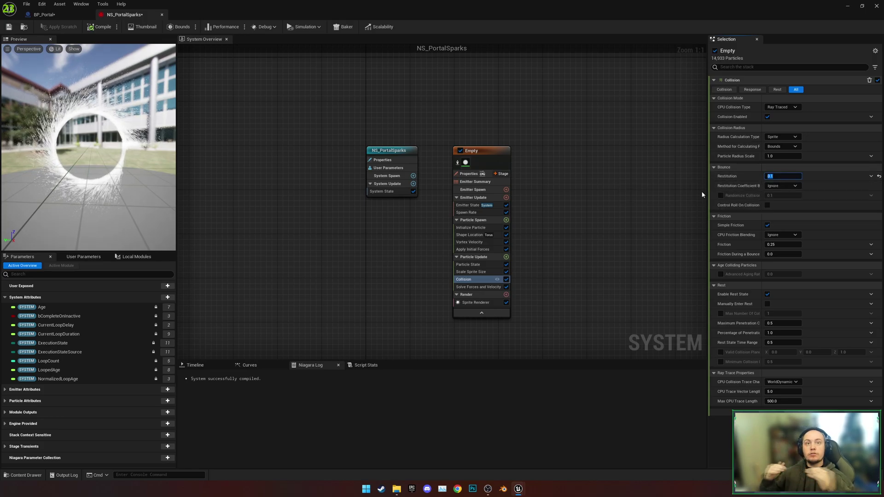
click(780, 185)
click(779, 218)
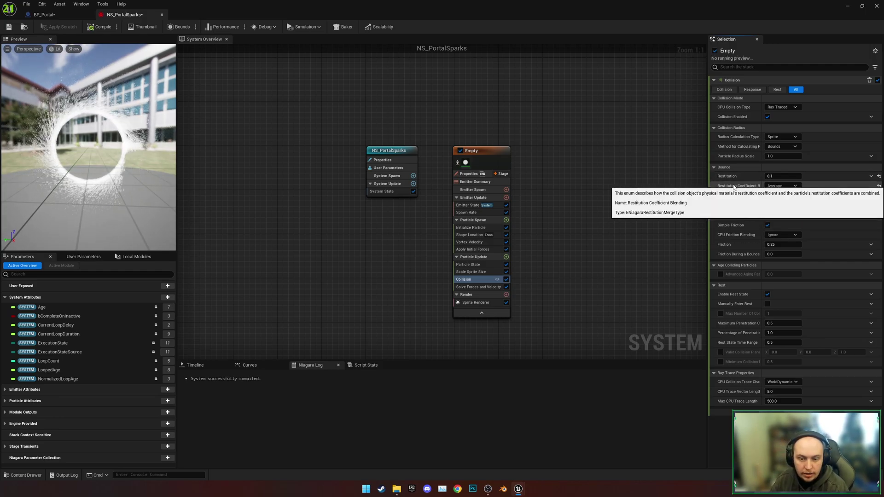
- Set the Collision module's CPU Friction Blending to Average and save the Niagara system
click(786, 239)
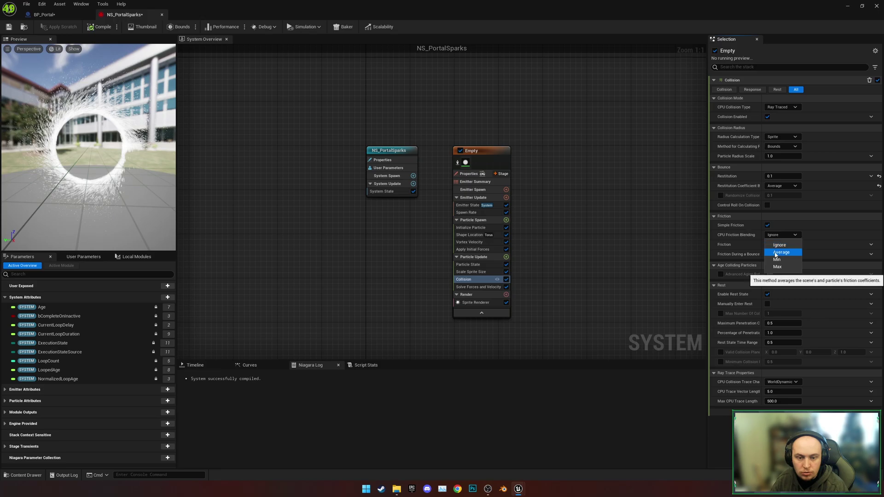
click(773, 251)
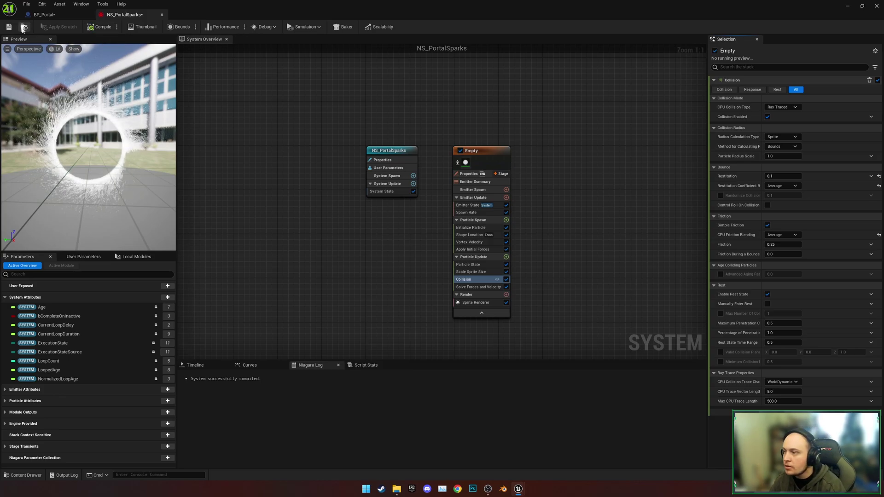
click(9, 27)
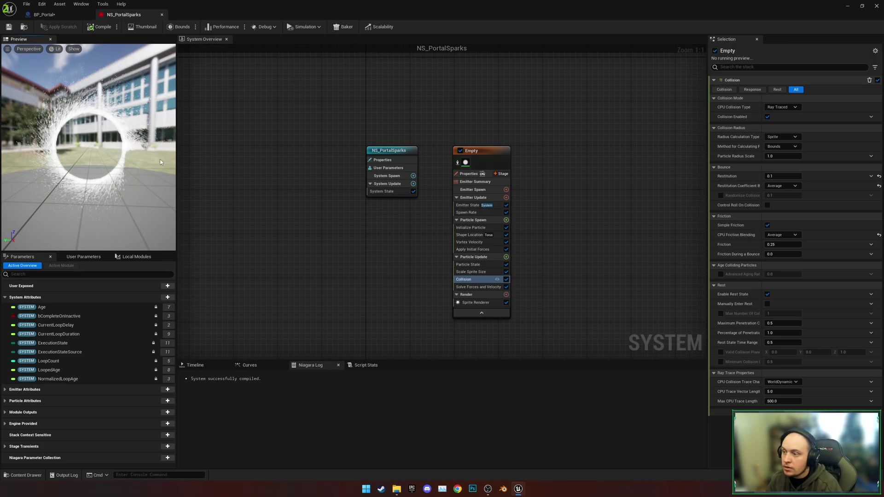
- Set Initialize Particle's Color Mode to Random Range and read Color Minimum from a new user parameter
click(478, 221)
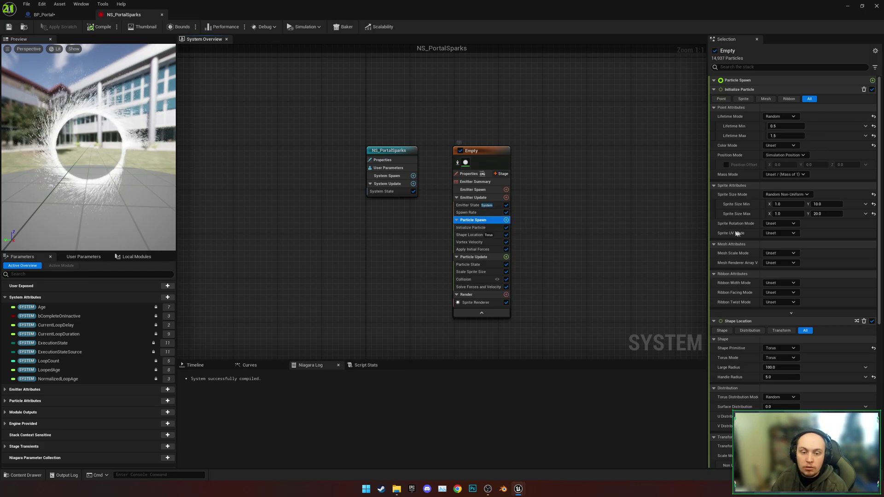
click(781, 146)
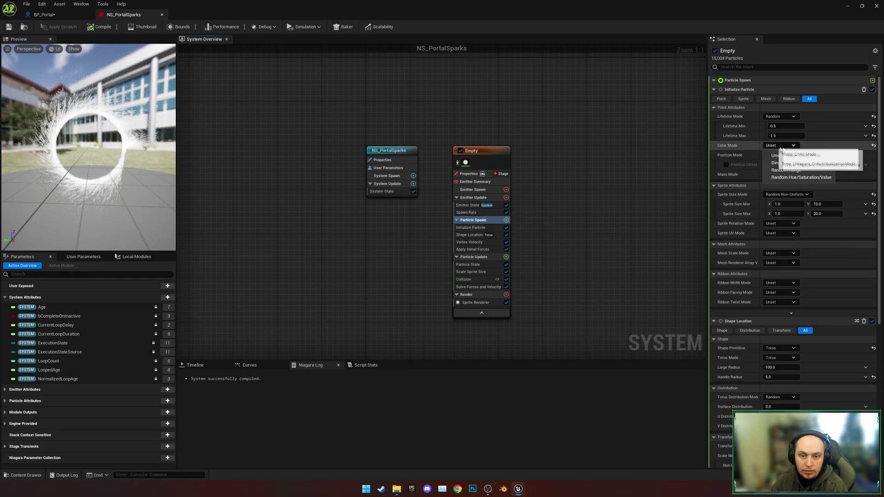
click(786, 170)
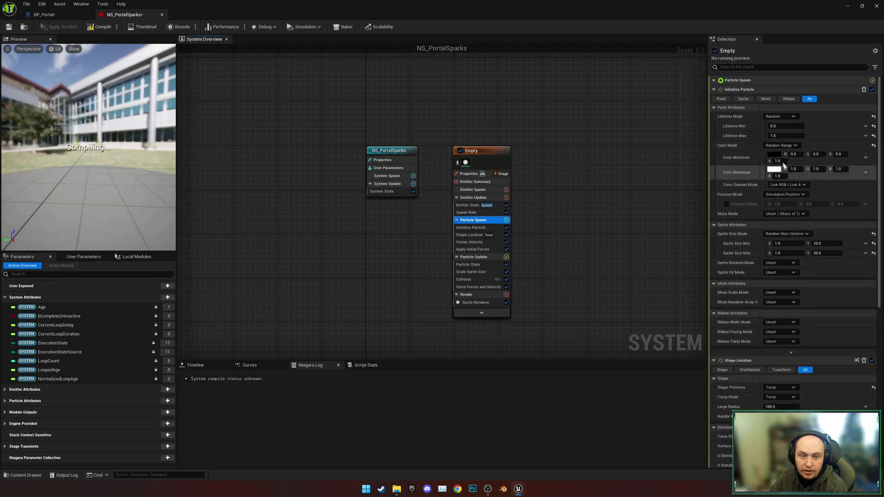
click(865, 157)
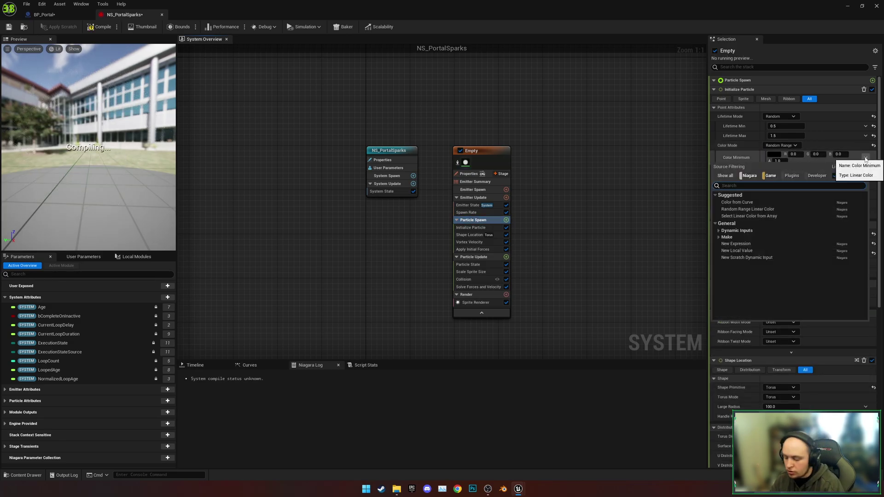
click(789, 199)
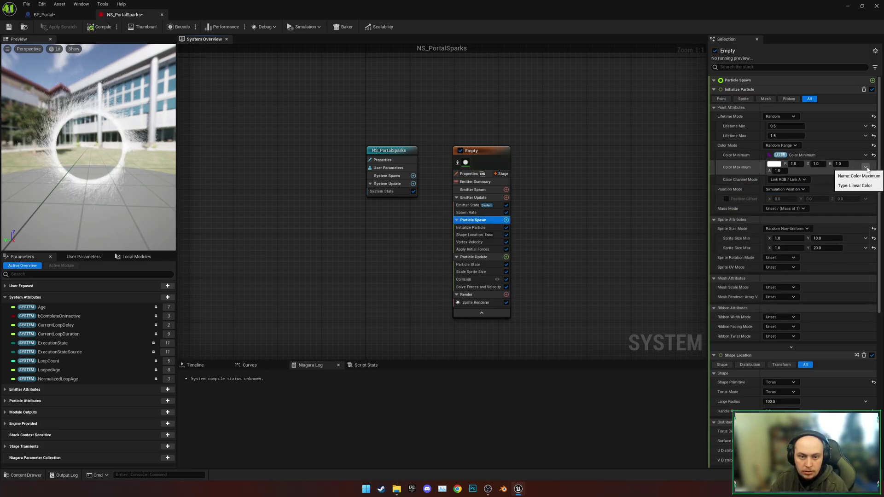
- Make Initialize Particle's Color Maximum read from a new user parameter
click(865, 167)
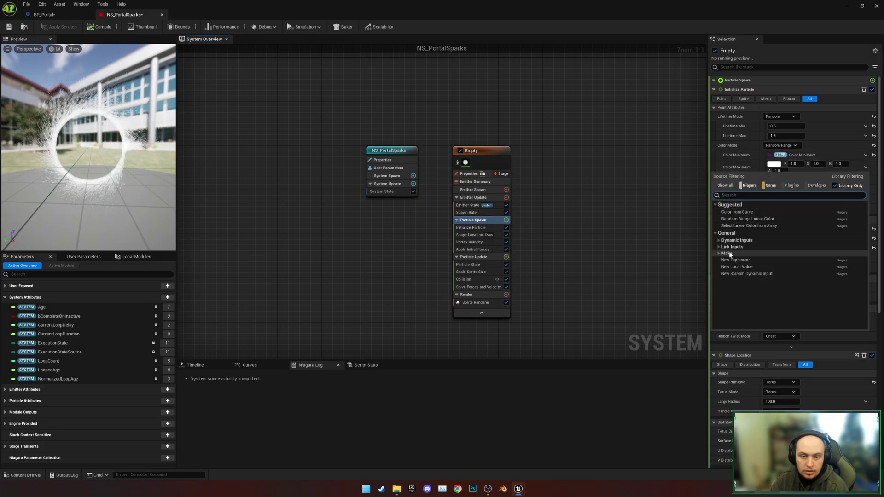
text(user)
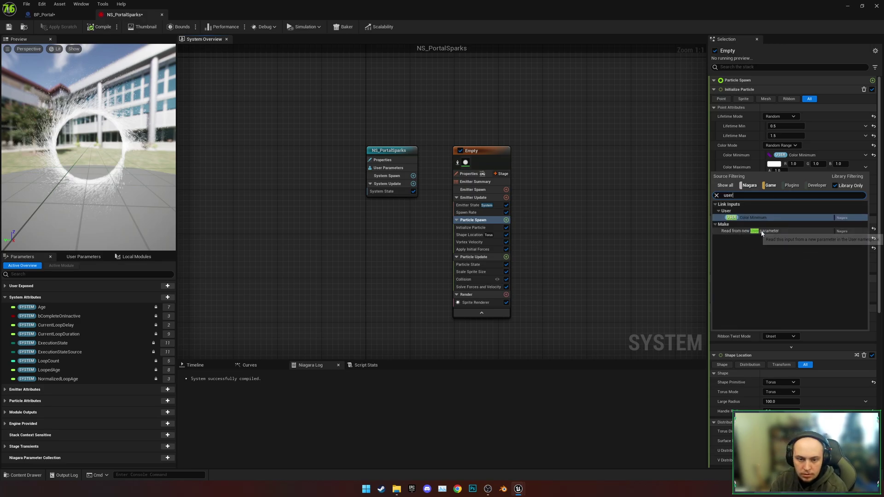
click(761, 232)
- Rename the user parameters Color Maximum to Colour1 and Color Minimum to Colour2, and save the Niagara system
click(5, 285)
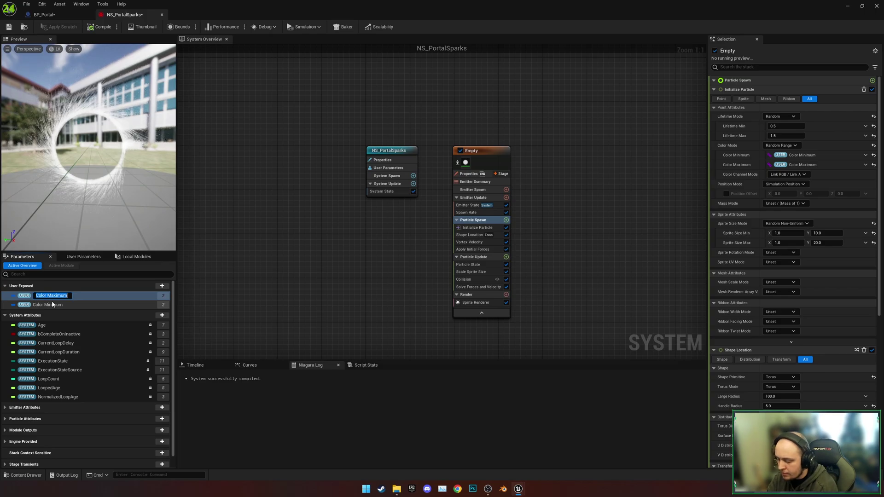
text(Colour1)
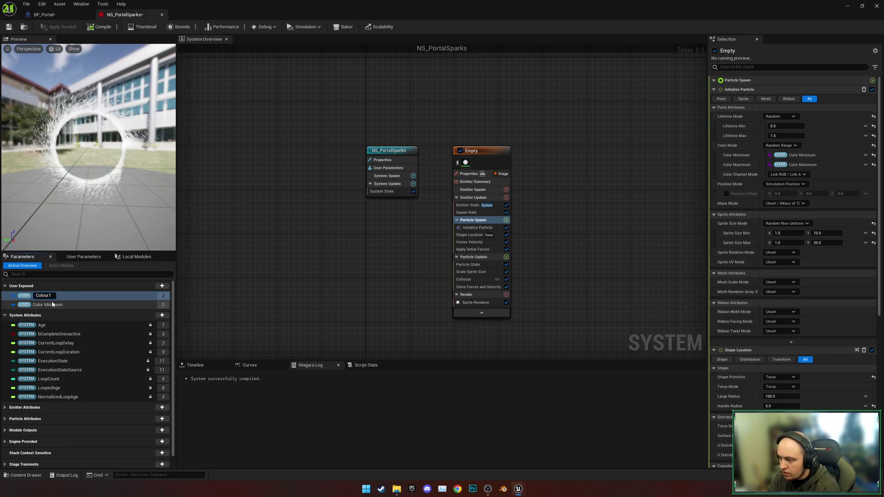
key(Return)
click(63, 298)
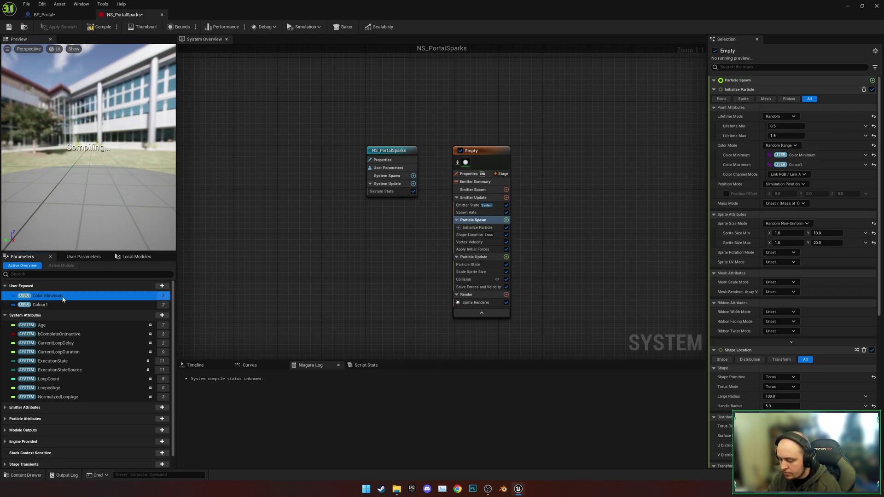
click(63, 299)
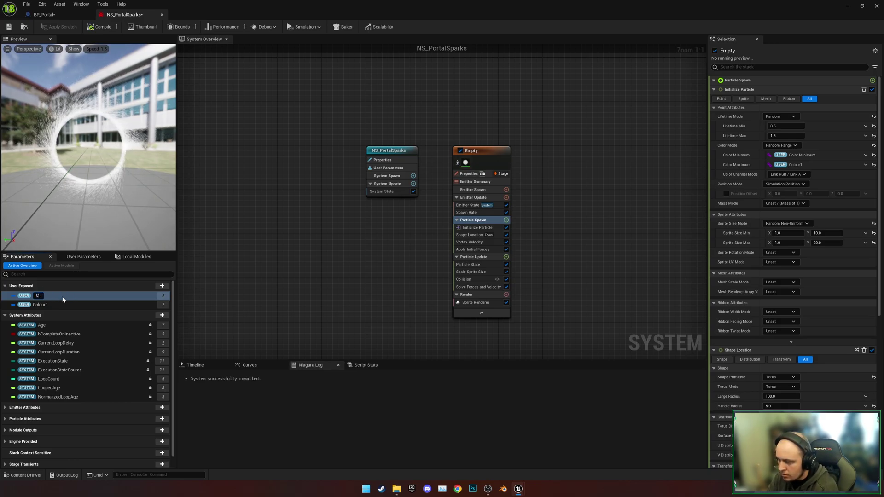
text(Colour)
key(Return)
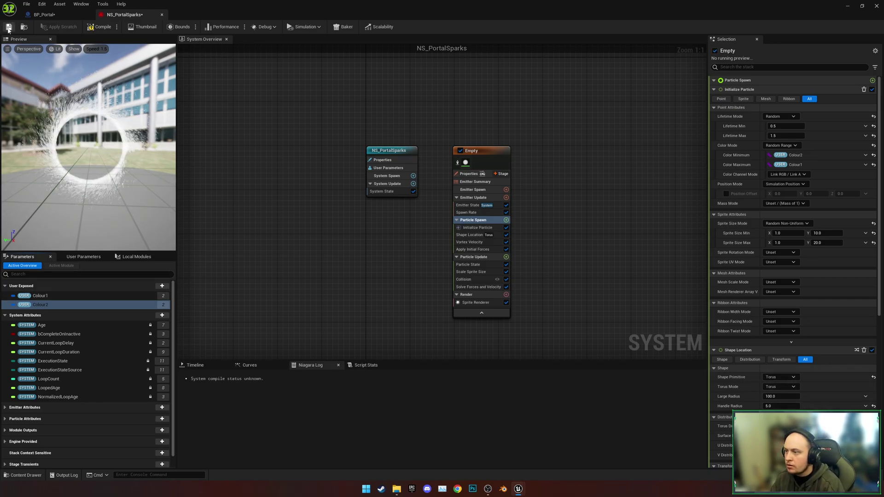
click(8, 29)
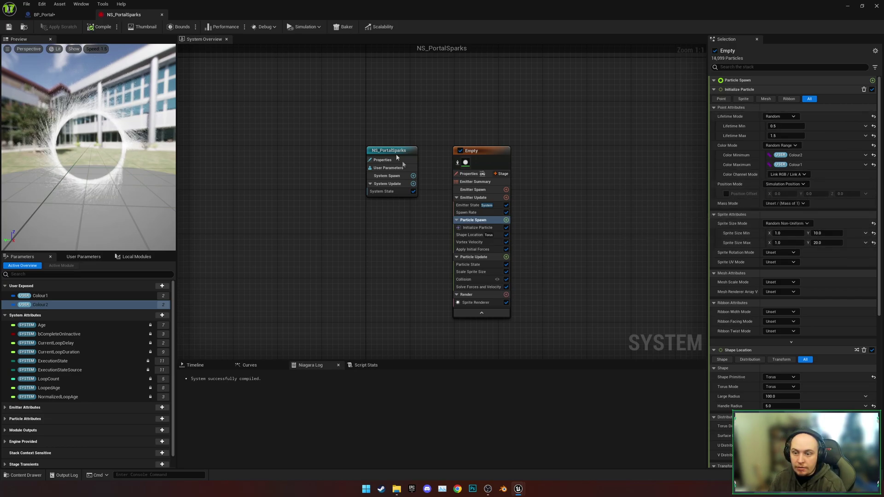
click(476, 228)
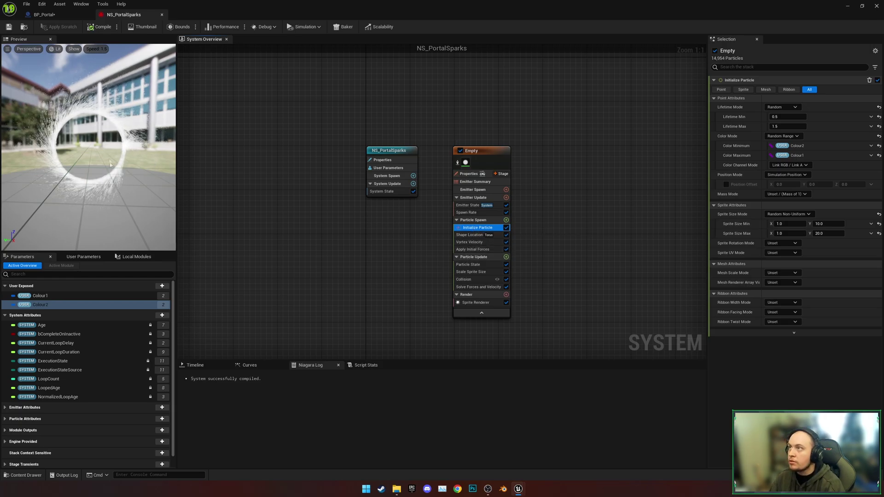
click(8, 27)
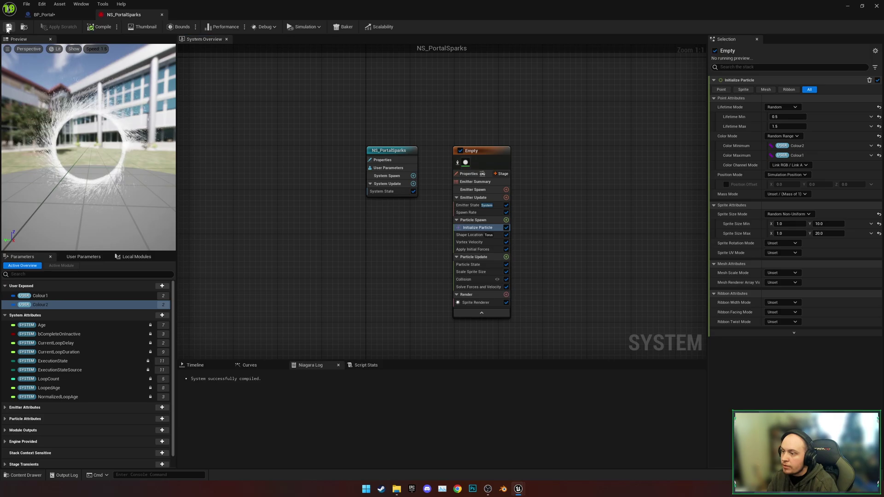
- In BP_Portal, assign NS_PortalSparks as the Niagara system asset of the PortalEffect component
click(44, 14)
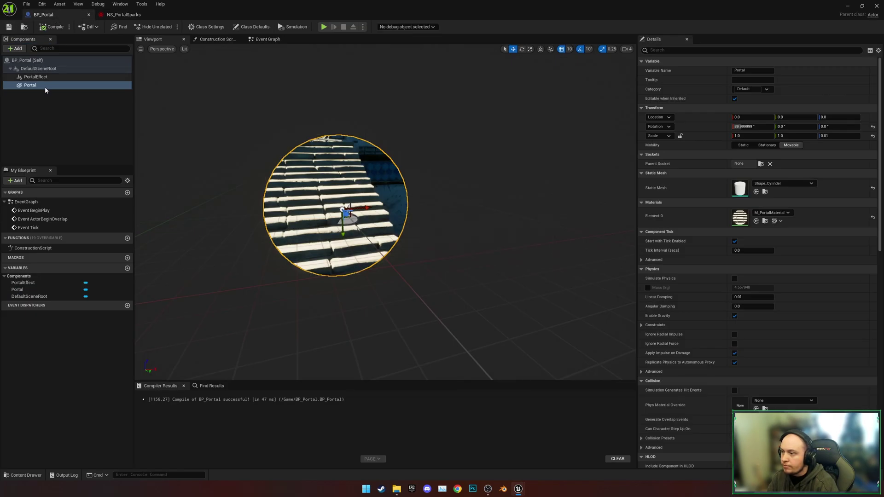
click(36, 77)
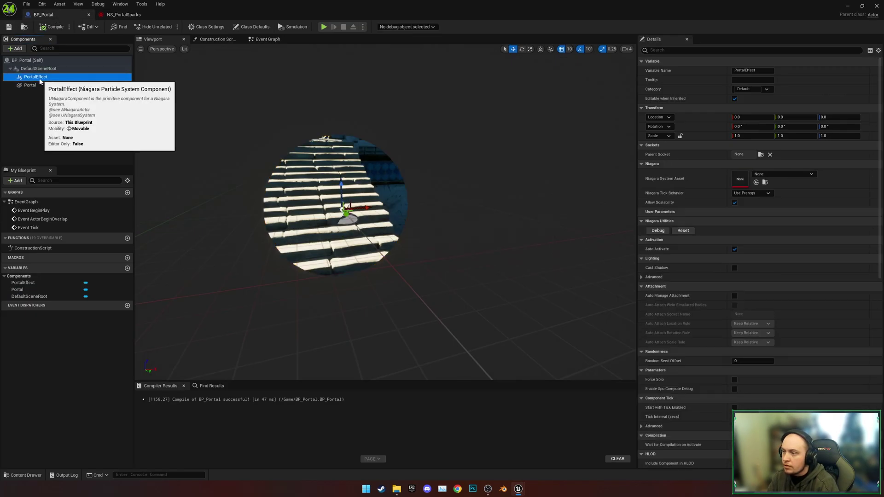
click(781, 174)
click(788, 253)
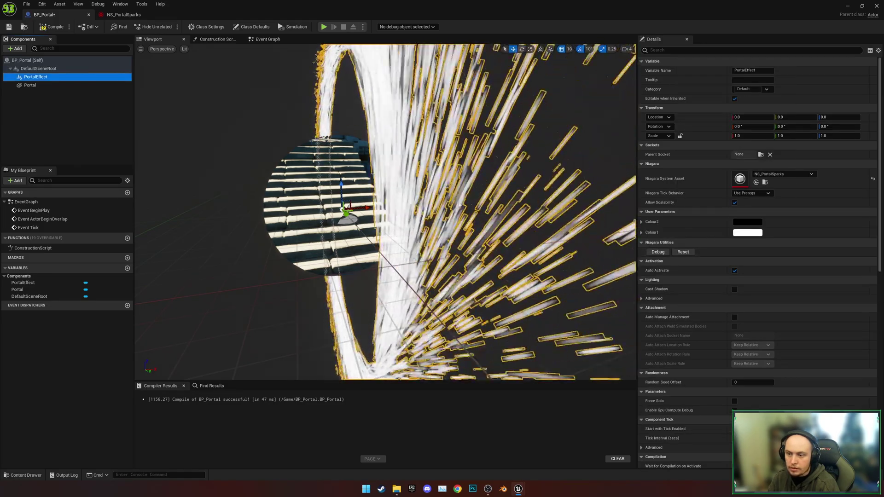
scroll(454, 192, down, 10)
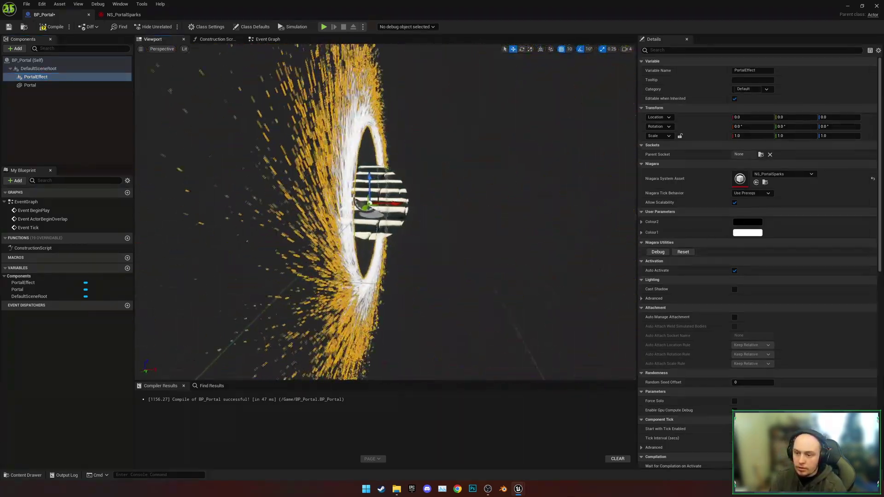
- Reset the Portal disc's rotation and rotate it to 90° on Y to align it with the spark ring
click(389, 203)
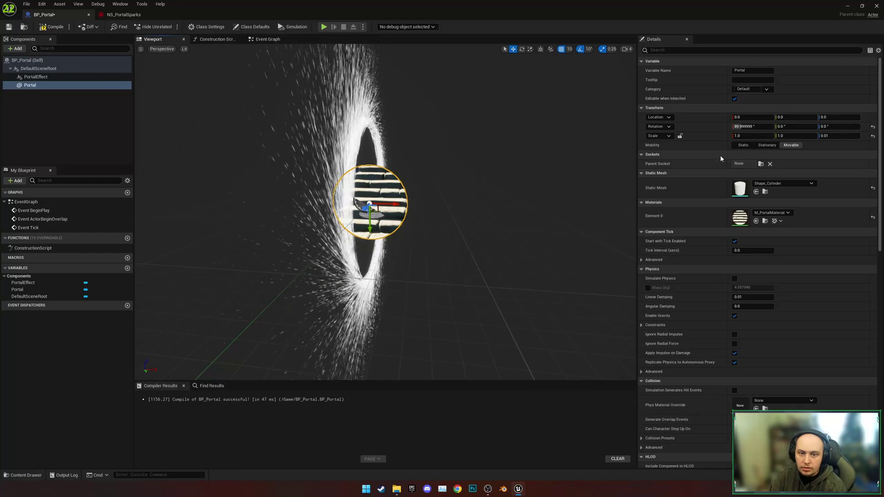
click(872, 127)
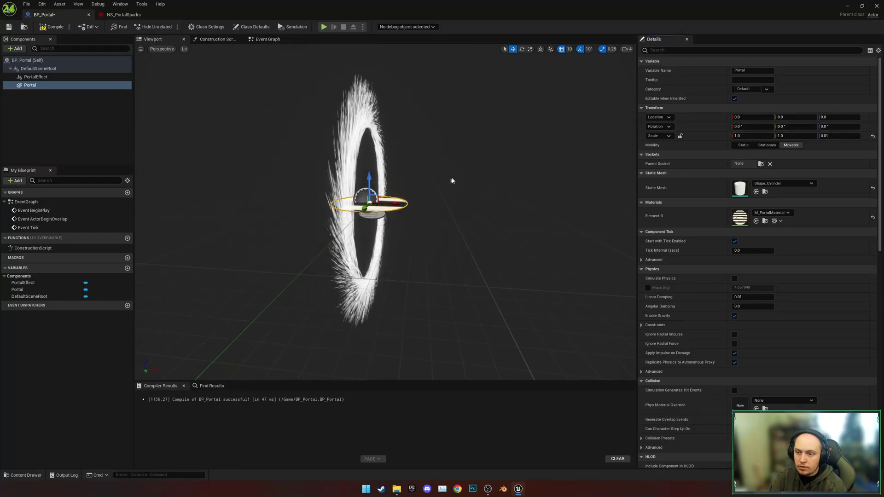
key(e)
drag(416, 165, 424, 152)
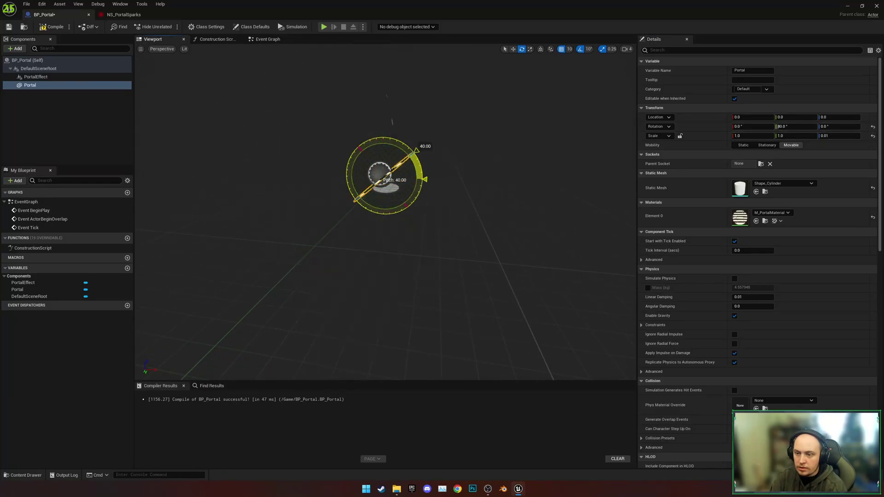
right_drag(383, 180, 553, 168)
click(425, 154)
- Scale the Portal disc to 2.0 on X and Y so it fills the spark ring
click(375, 186)
key(r)
drag(365, 198, 391, 221)
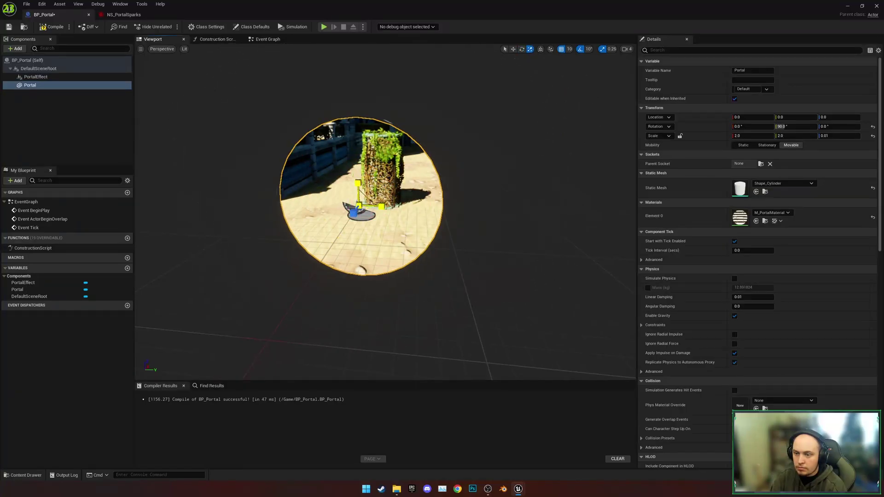
right_drag(391, 221, 368, 221)
click(507, 277)
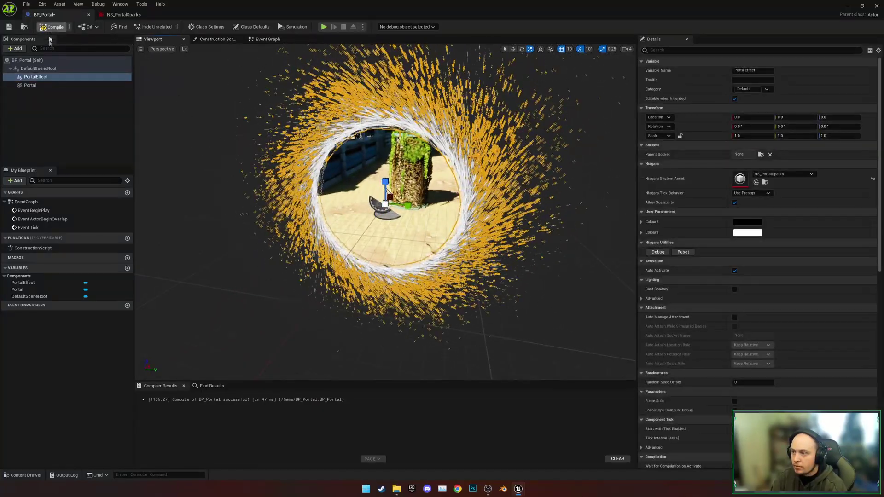
- Select the PortalEffect and Portal components together and rotate both by -90° about the Z axis
click(27, 68)
right_drag(384, 212, 375, 195)
drag(109, 159, 32, 74)
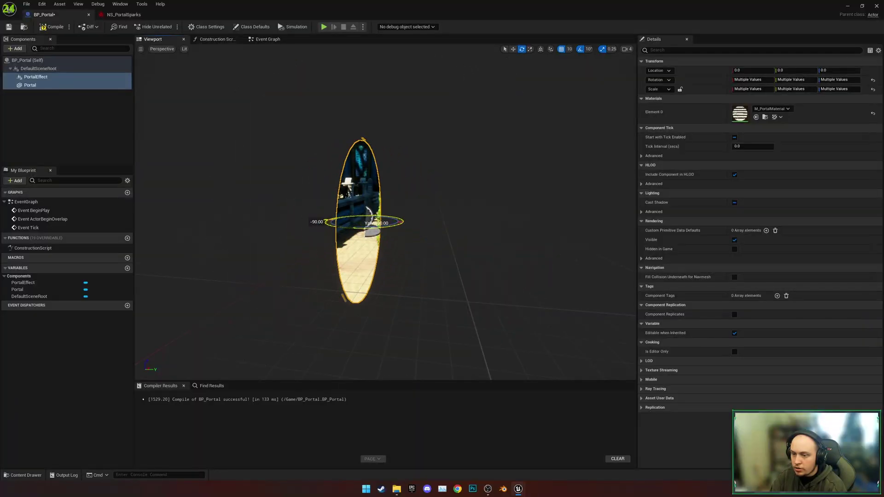
right_drag(385, 212, 280, 210)
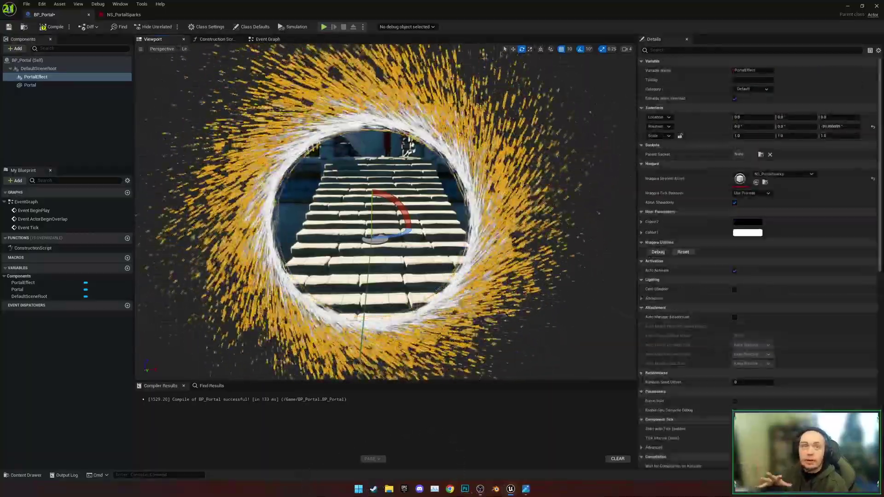
- Examine the Doctor Strange portal reference image and compare it with the spark ring in the blueprint viewport
click(525, 489)
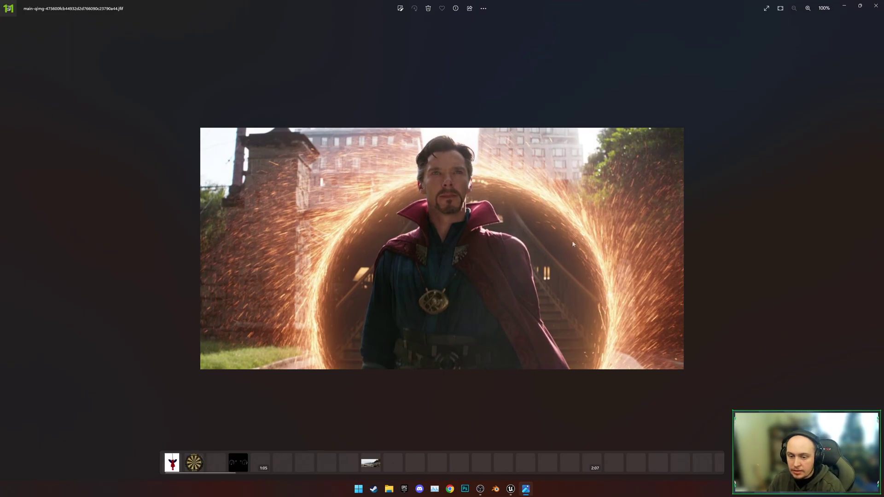
click(844, 7)
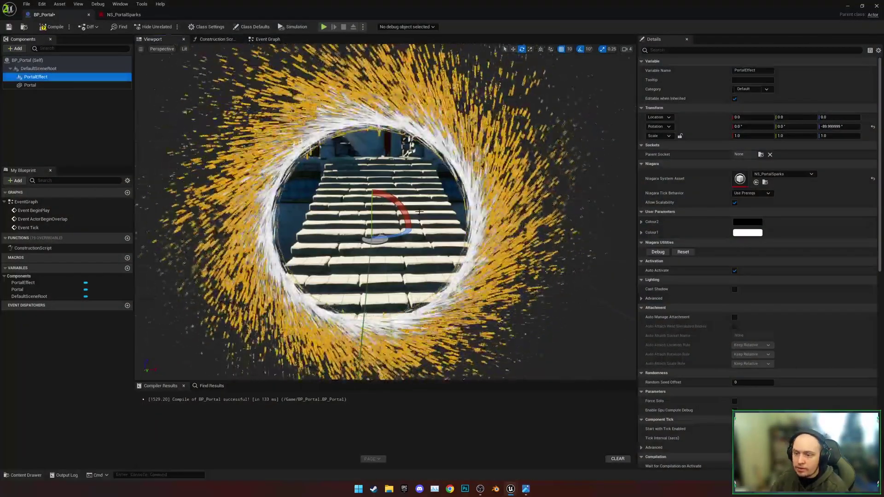
right_drag(385, 211, 479, 217)
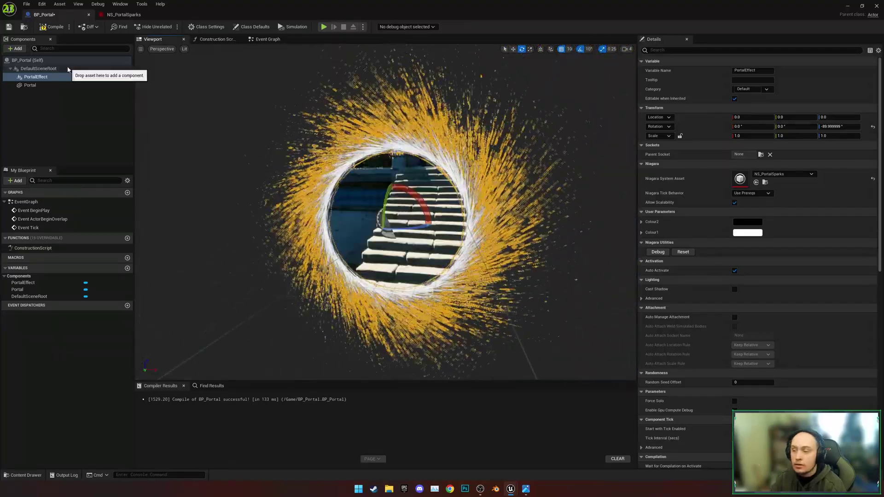
click(46, 68)
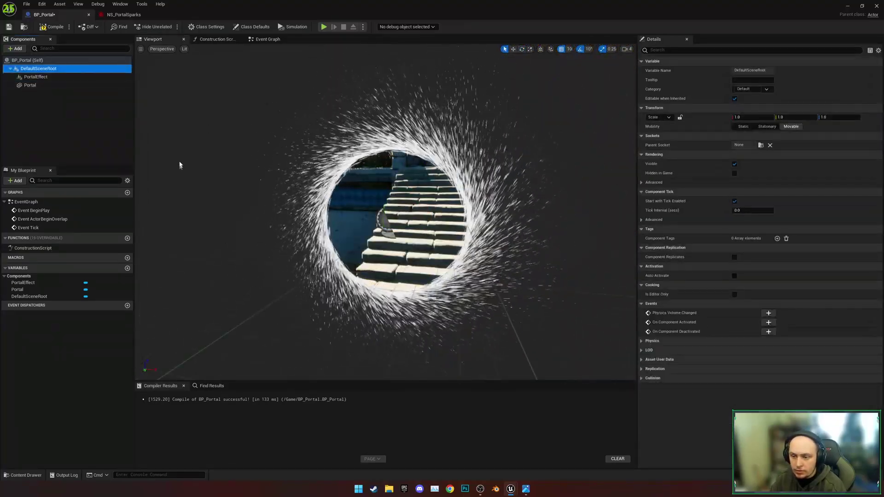
- Set PortalEffect's Colour1 to a glowing orange with hue about 27.7, saturation 1.0 and value 10
click(46, 76)
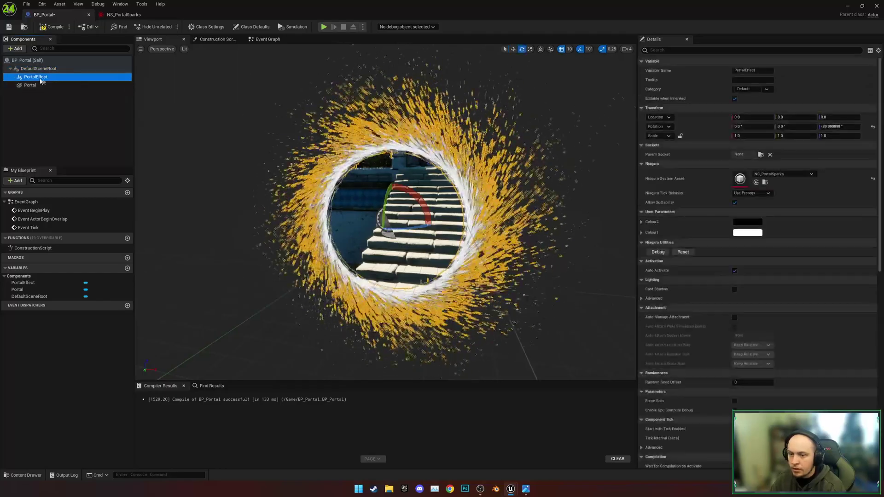
click(746, 232)
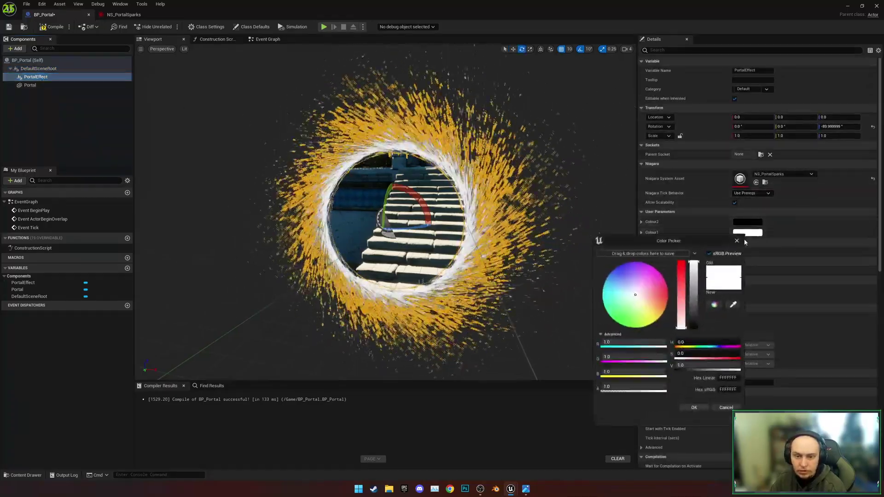
drag(660, 312, 690, 326)
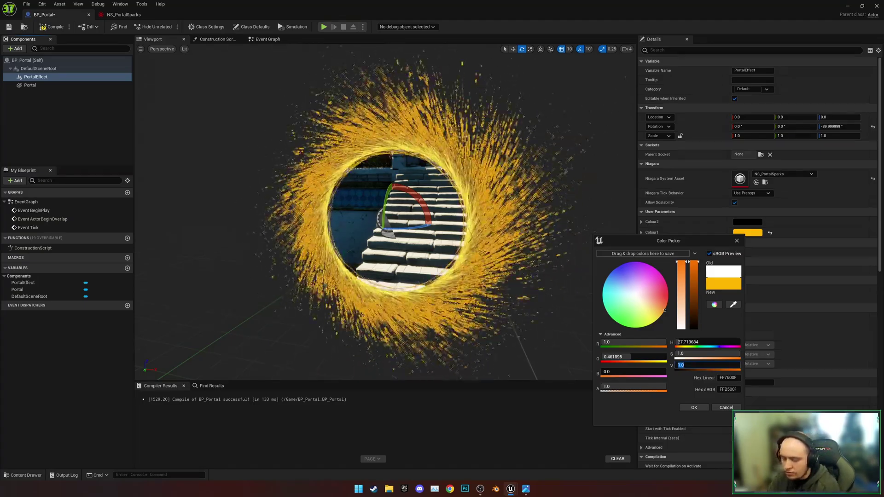
text(50)
key(Return)
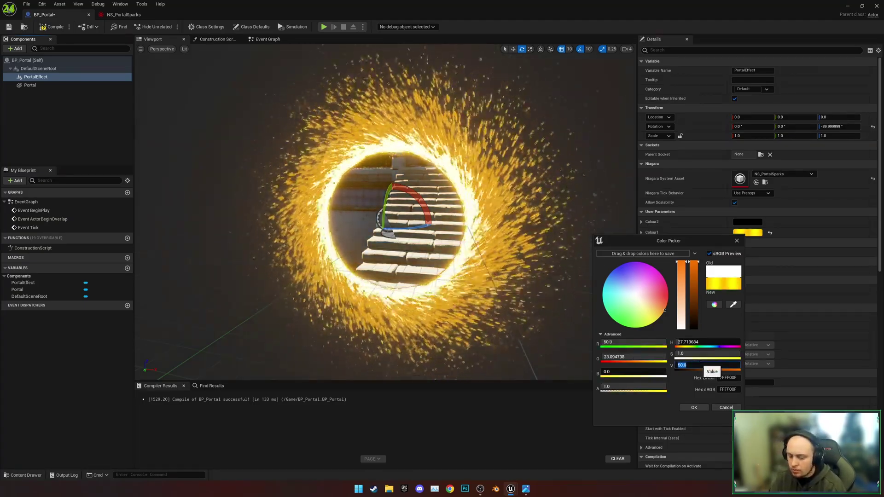
text(10)
key(Return)
click(696, 409)
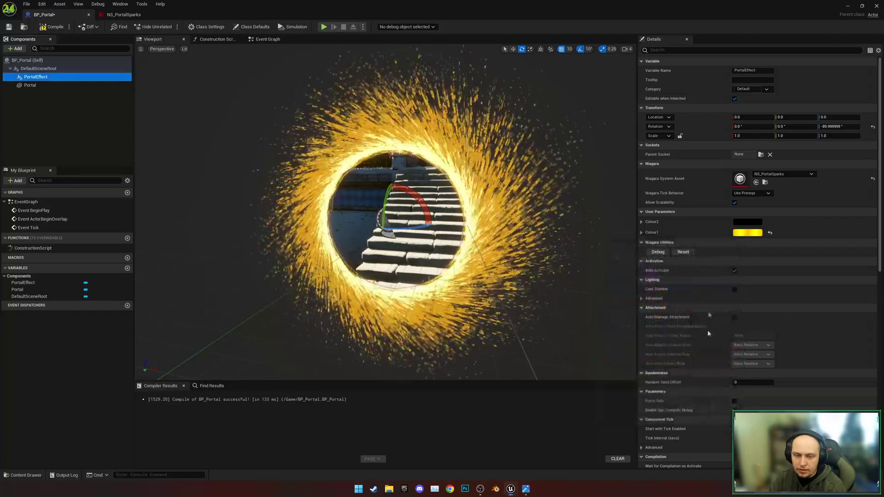
- Set PortalEffect's Colour2 to red with hue 0 and saturation 1.0, and compile the blueprint
click(747, 222)
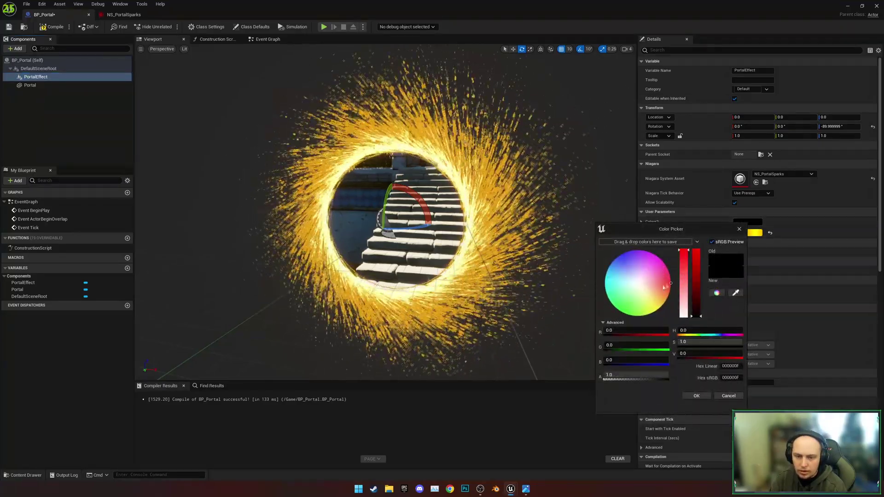
click(697, 248)
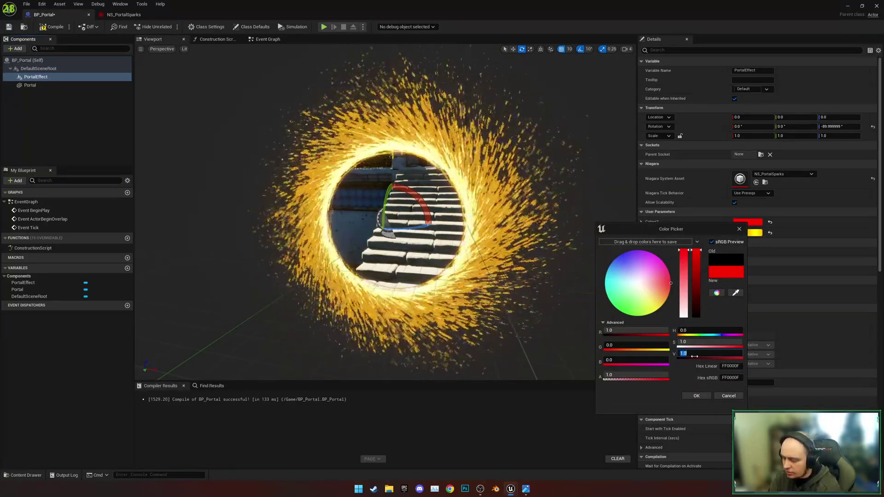
click(695, 396)
click(92, 68)
key(q)
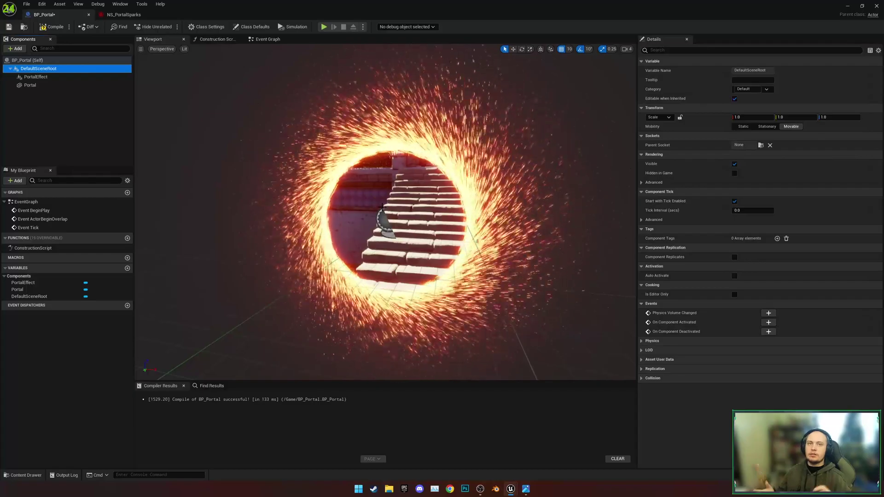
click(52, 27)
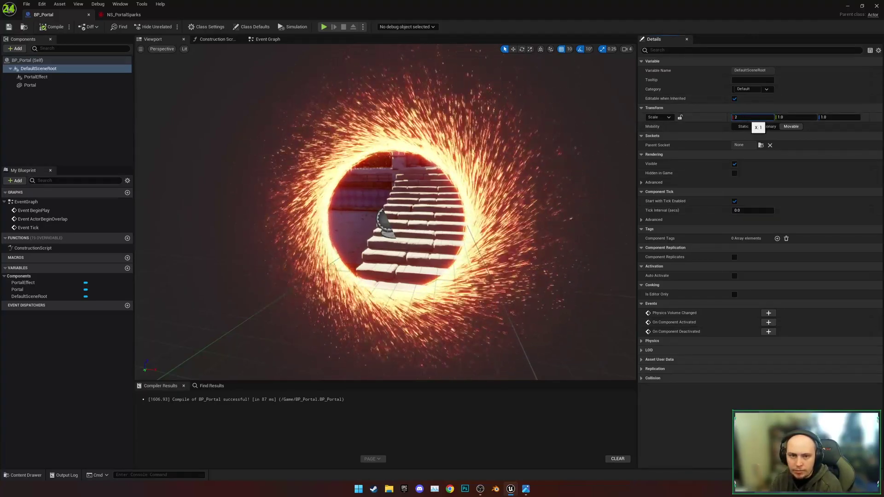
- Set the DefaultSceneRoot's scale to 2.0 on all three axes and view the enlarged portal from the front
key(Tab)
text(2)
key(Return)
right_drag(515, 164, 368, 165)
drag(451, 168, 518, 151)
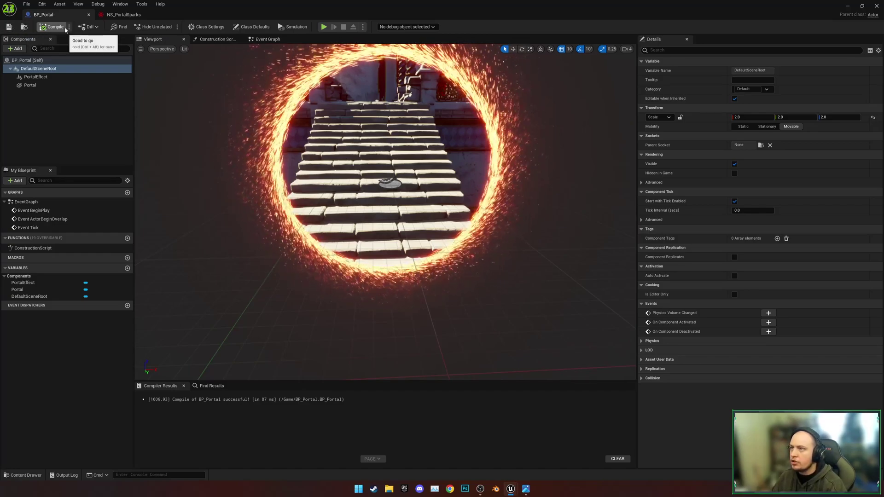
- Leave the blueprint editor and open the Showcase level from the Tutorial folder
click(844, 9)
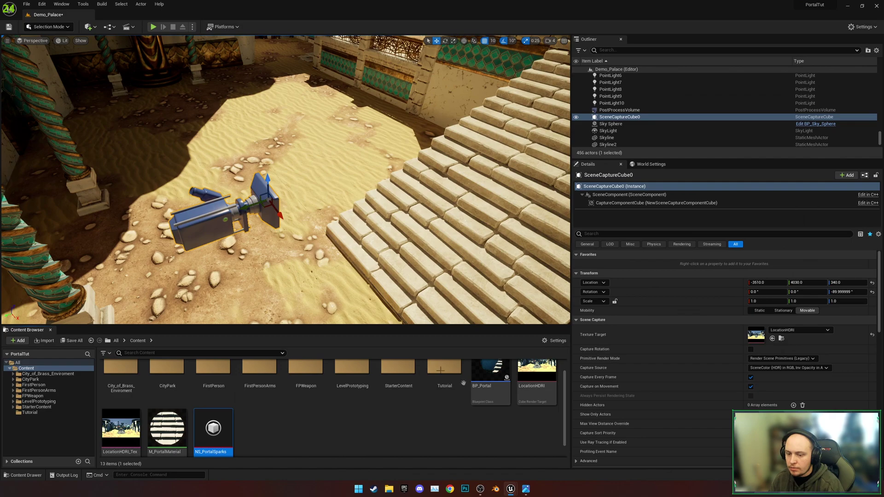
scroll(421, 434, up, 1)
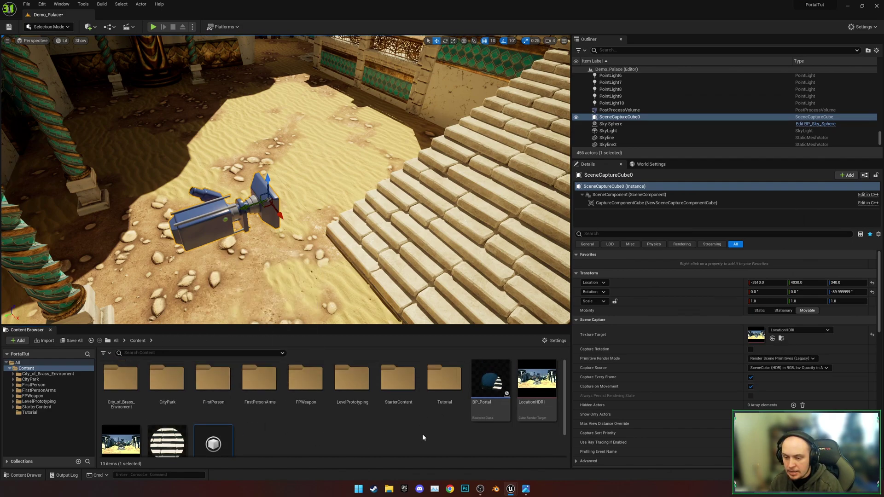
click(422, 437)
click(30, 412)
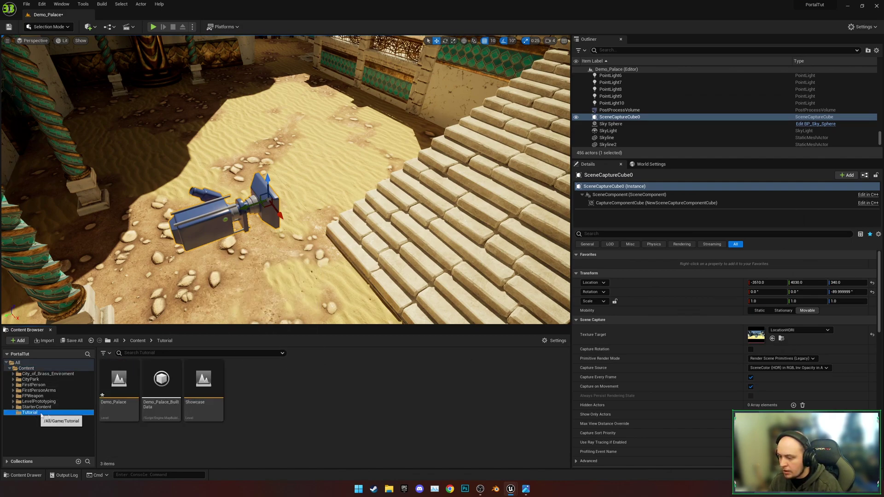
double_click(204, 380)
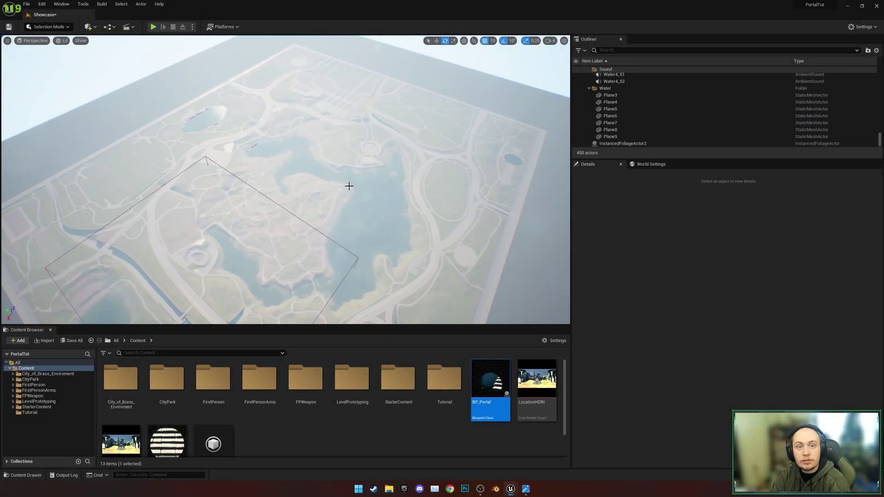
- Place BP_Portal in the Showcase level near the park plaza's fountain at about X 3230, Y 6590, Z -220
mouse_move(349, 186)
right_down()
mouse_move(216, 188)
mouse_move(187, 180)
mouse_move(181, 198)
mouse_move(184, 140)
mouse_move(184, 184)
right_up()
key(w)
key(w)
key(s)
key(w)
drag(313, 263, 313, 262)
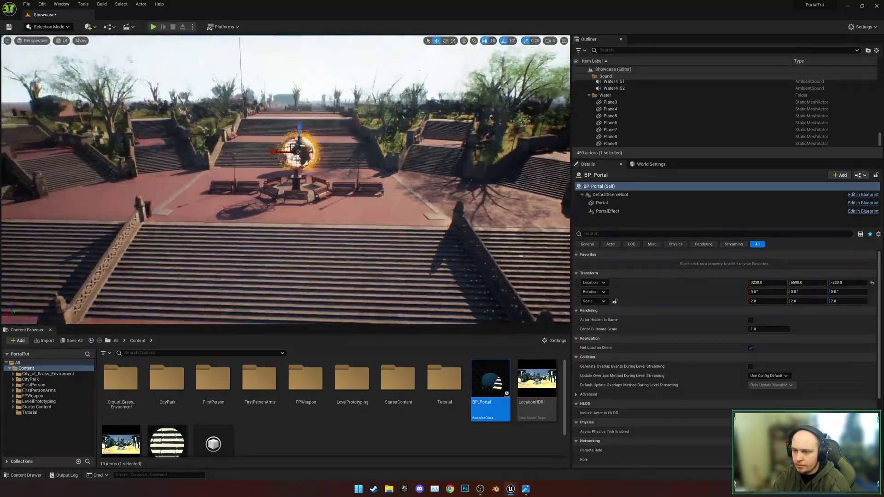
- Move BP_Portal down the plaza to the brick waterfront at about X 3230, Y 3510, Z -400
right_drag(285, 179, 217, 184)
key(s)
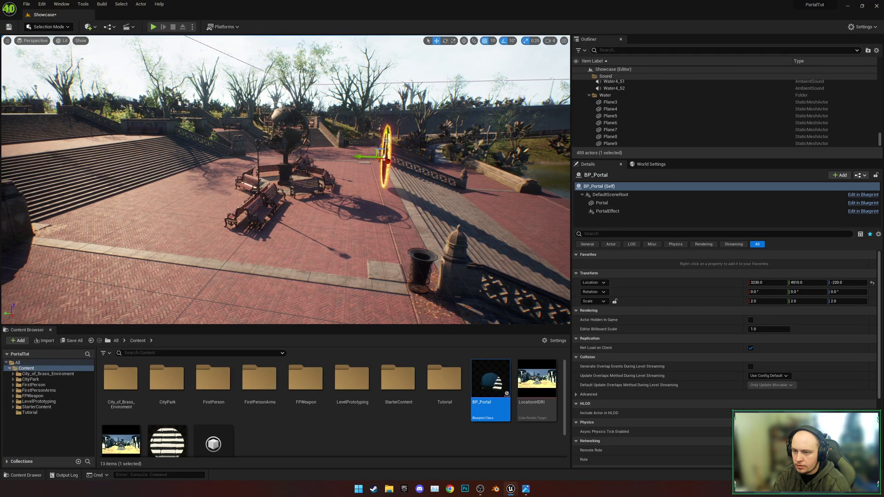
key(f)
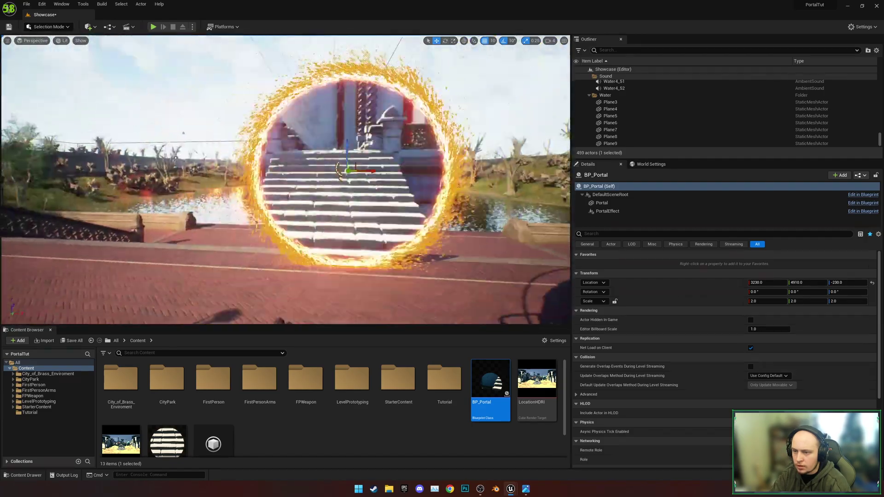
key(w)
right_drag(285, 180, 359, 198)
key(s)
key(d)
drag(203, 148, 470, 160)
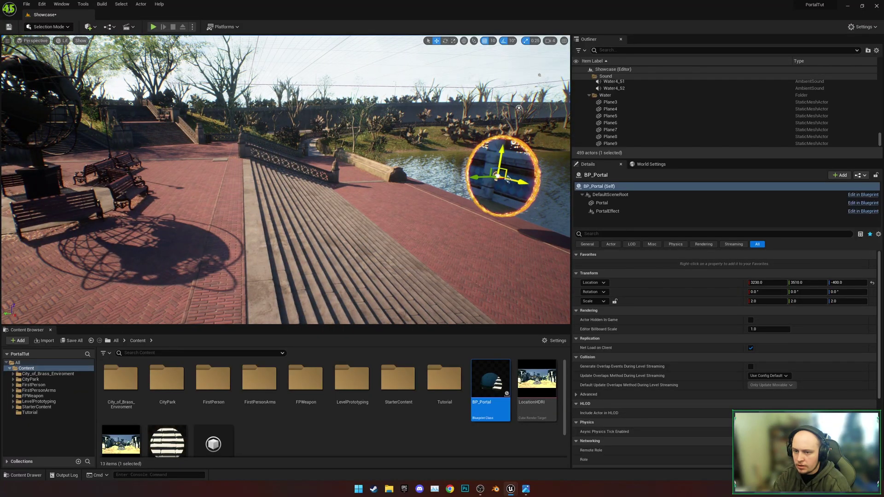
- Try the portal at scale 4.0 on all three axes, raised to about Z -280, and inspect it from the front
click(762, 301)
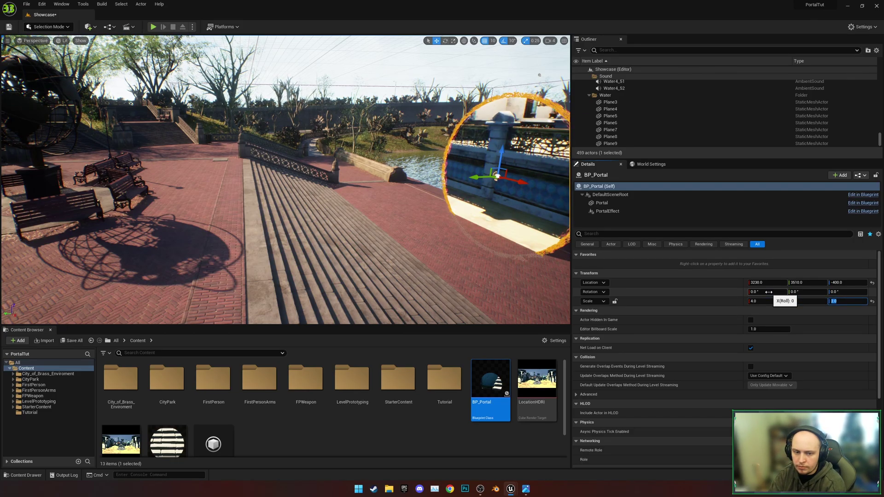
right_drag(461, 208, 498, 207)
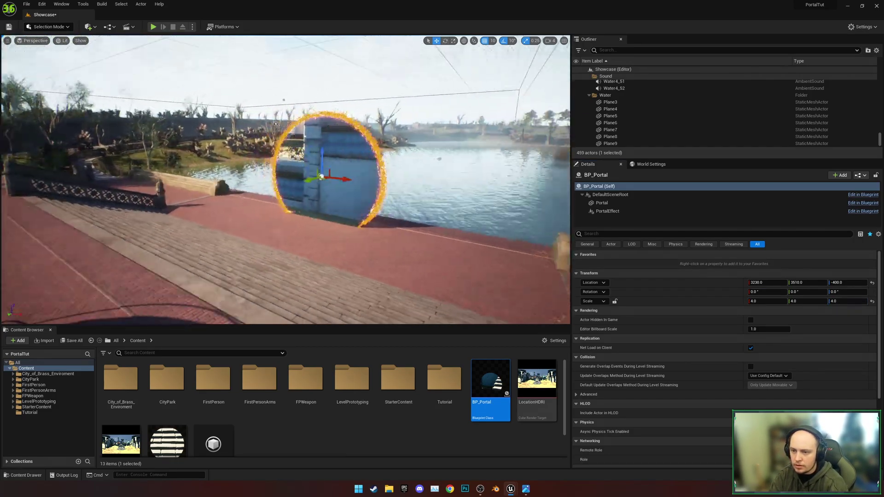
right_drag(346, 210, 426, 210)
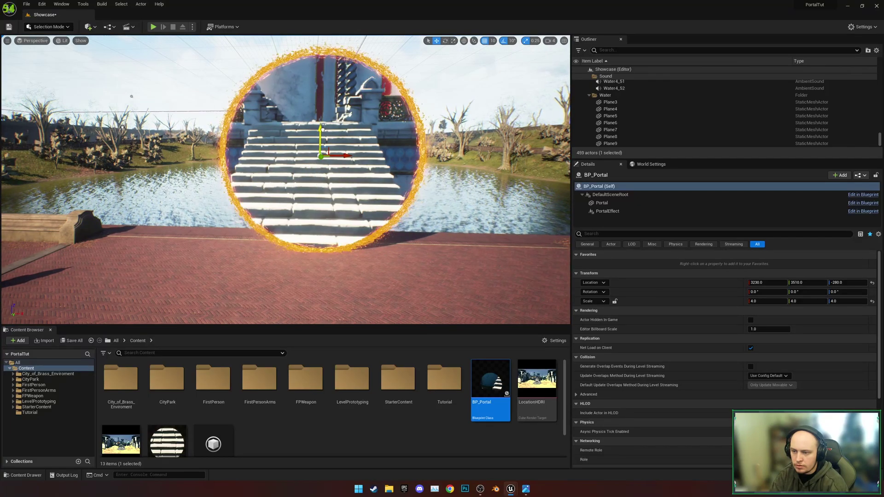
click(463, 196)
right_drag(247, 211, 248, 237)
key(w)
key(s)
click(248, 211)
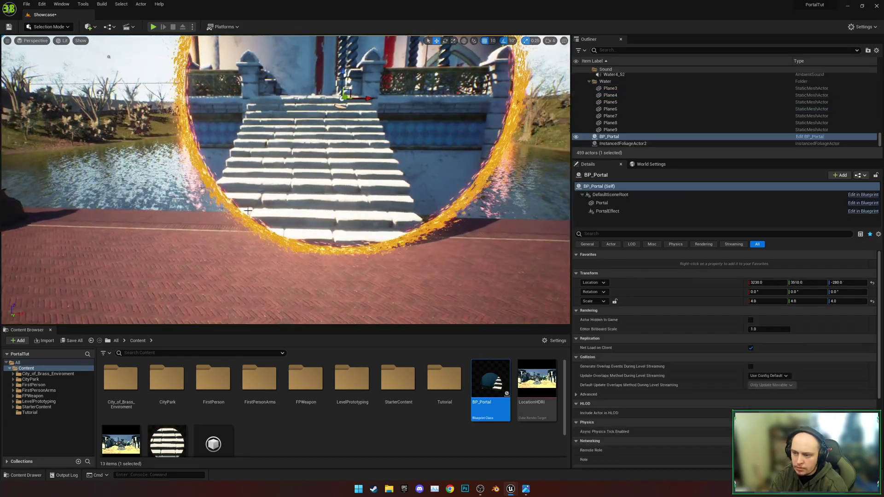
- Lock the scale ratio, set BP_Portal's scale to 2.0 and lower it onto the brick pavement at about Z -480
click(764, 301)
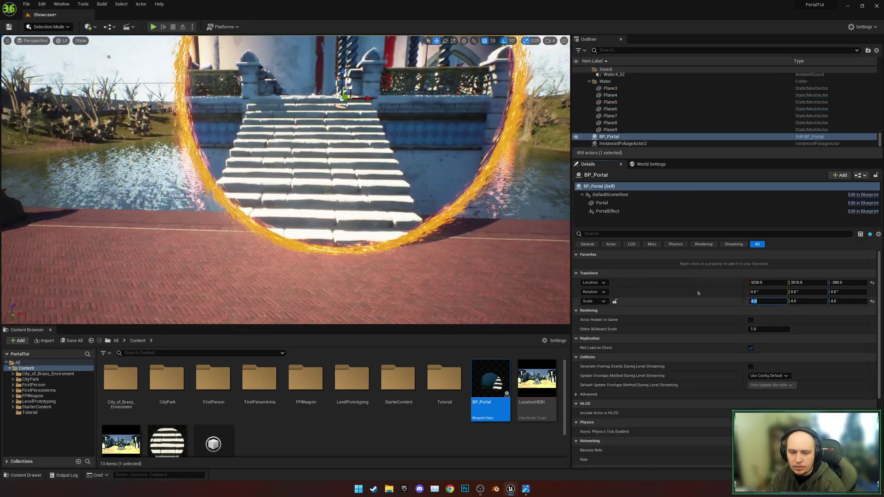
click(615, 301)
drag(769, 301, 757, 301)
drag(342, 72, 344, 105)
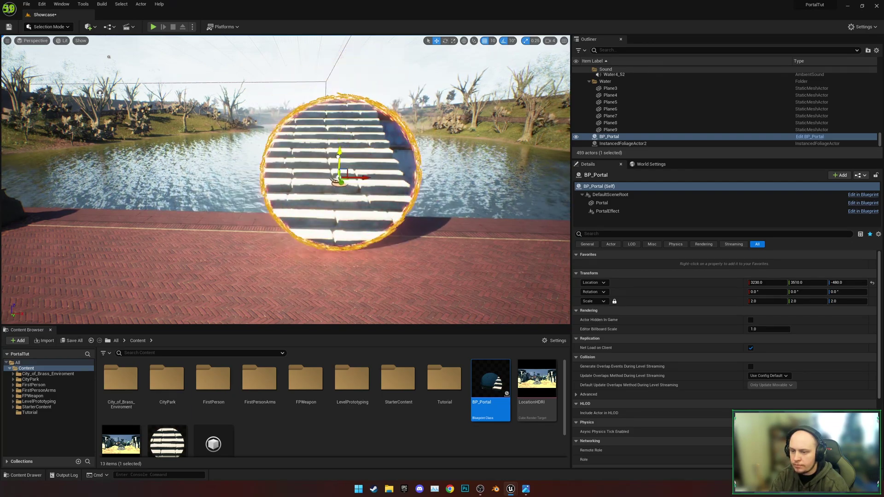
- Restore the selection of BP_Portal in the level and copy its Location value
click(437, 230)
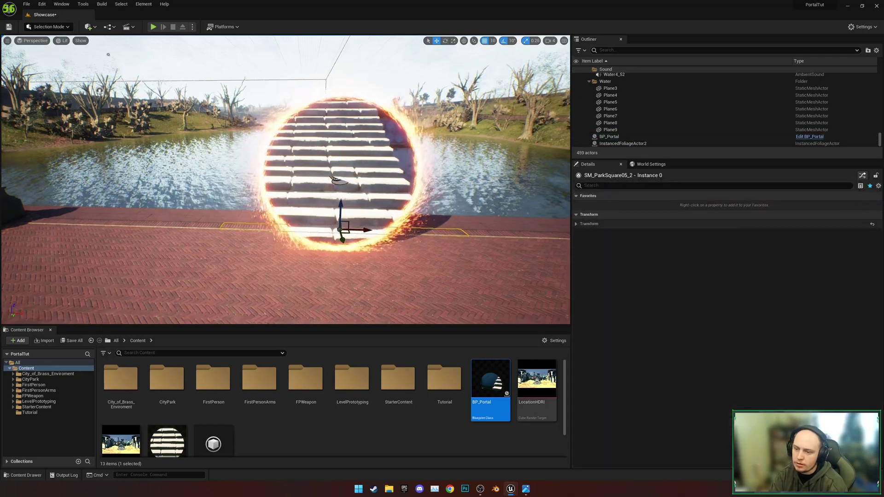
right_drag(437, 230, 449, 249)
key(ctrl+z)
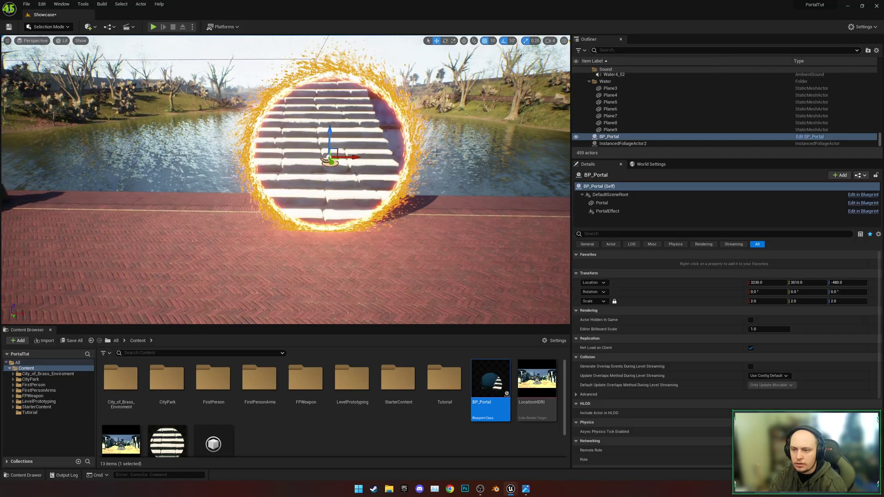
right_click(703, 285)
click(713, 295)
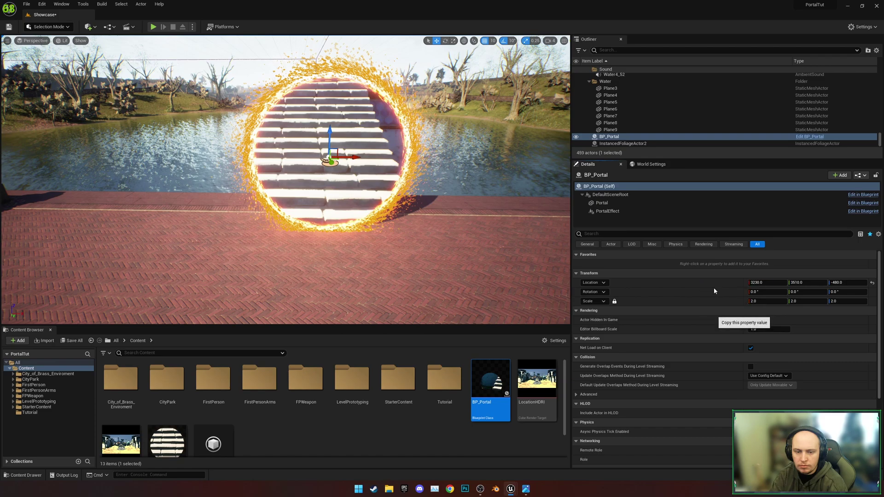
- Check the Outliner for an existing player actor, clear that search and add a Player Start to the level
click(612, 53)
text(player)
click(594, 50)
click(96, 27)
text(p)
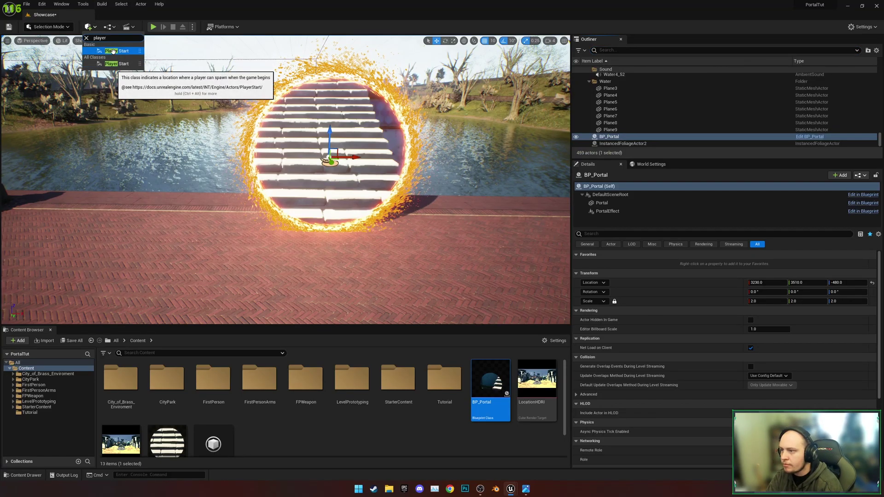
click(113, 51)
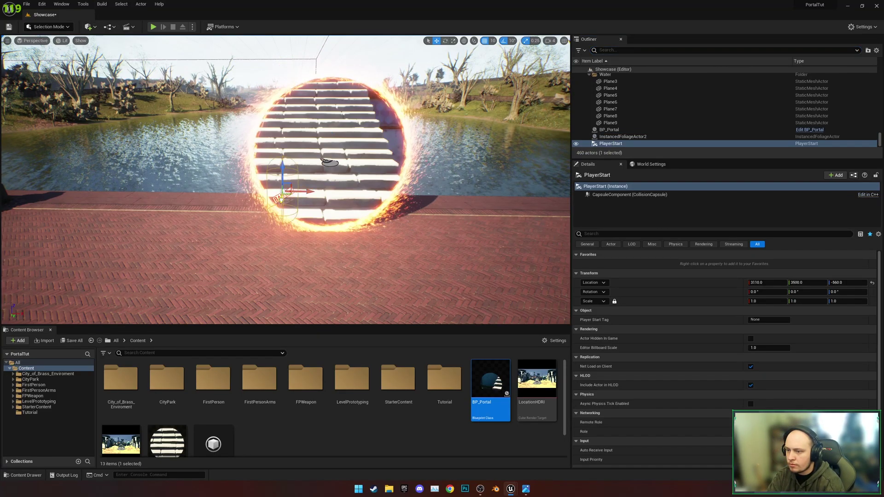
- Move PlayerStart in front of the portal to about X 3210, Y 3890 and rotate it -90° about Z to face it
drag(280, 207, 364, 267)
key(e)
key(w)
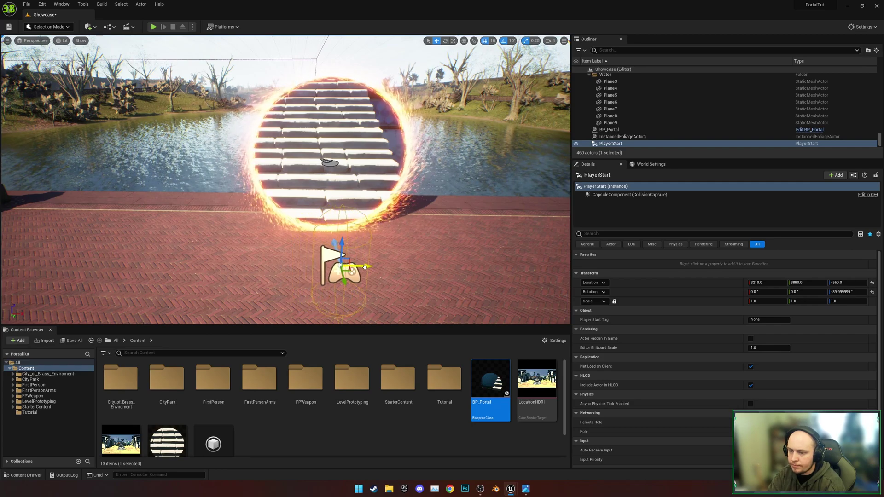
- Set the level's GameMode Override to BP_FirstPersonGameMode
click(636, 165)
click(743, 195)
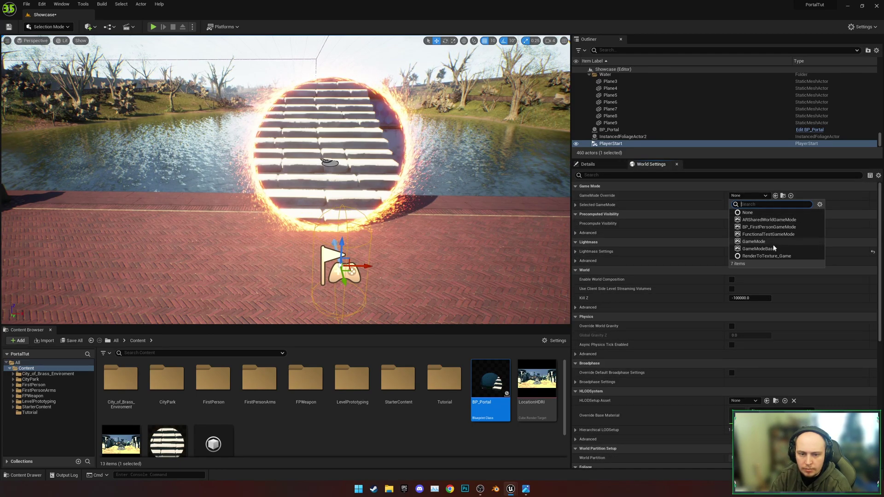
click(757, 228)
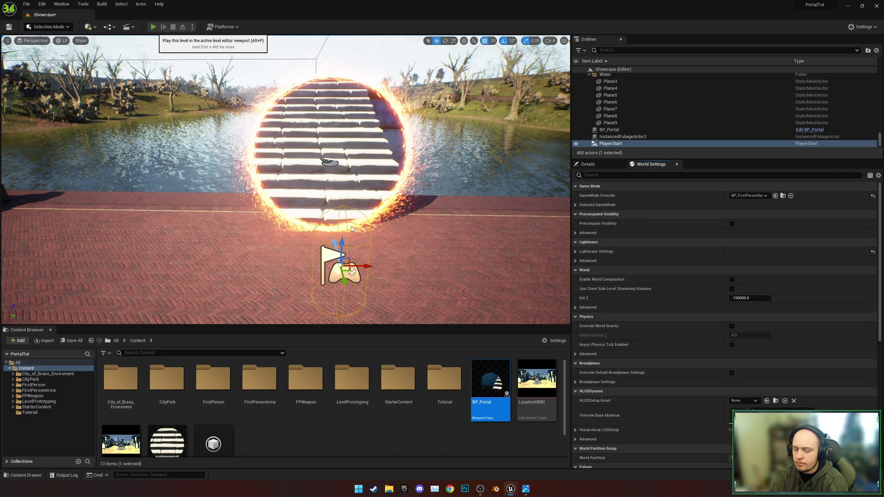
- Play the level and walk around the portal, examining its image and spark ring from far, near and different angles
key(alt+p)
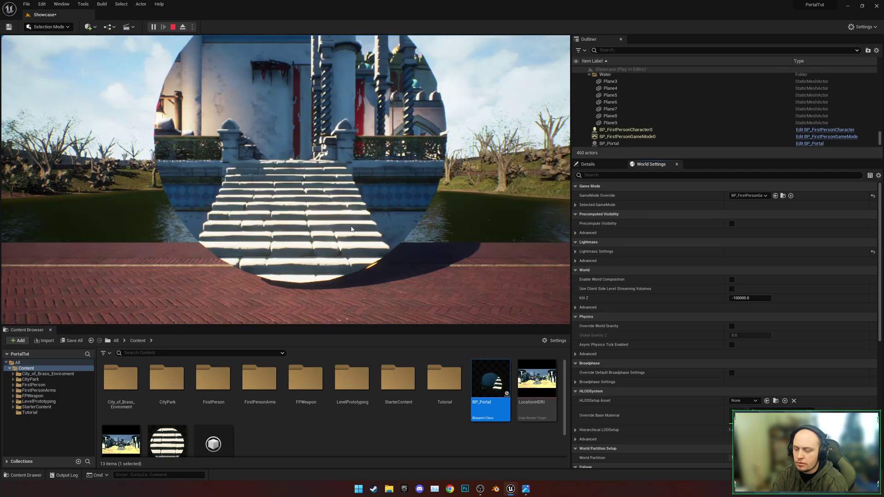
click(351, 226)
key(s)
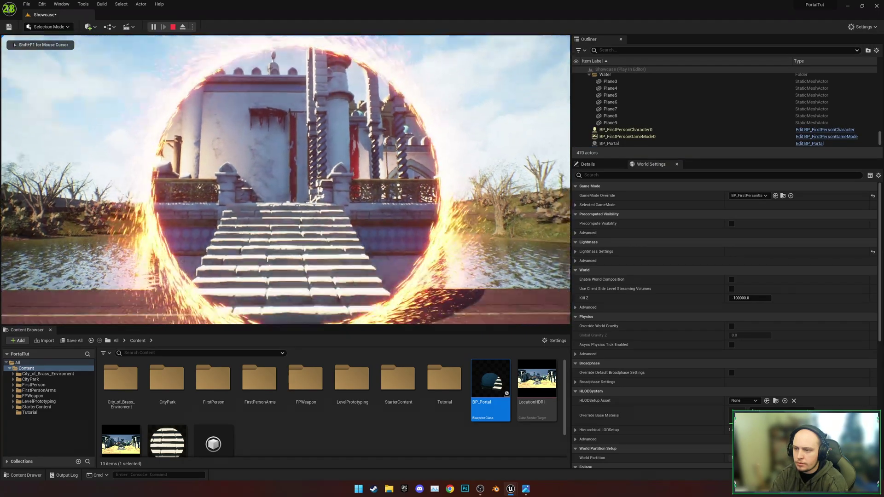
key(w)
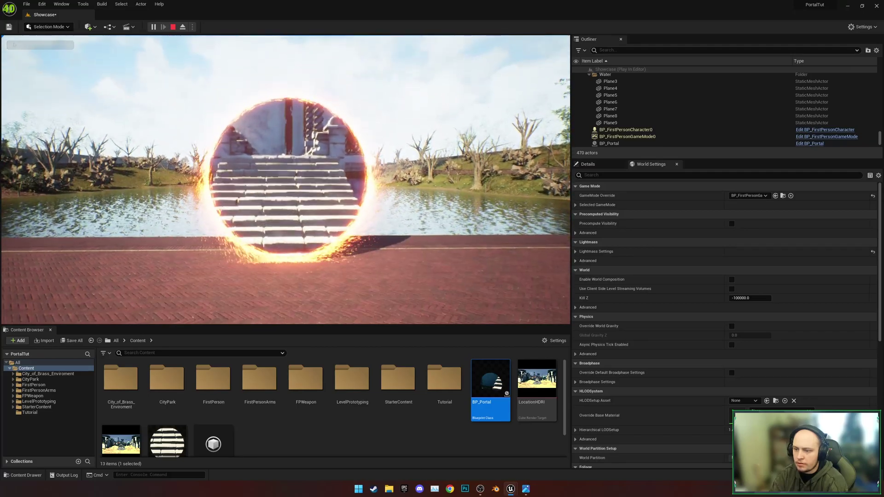
key(d)
key(d)
key(w)
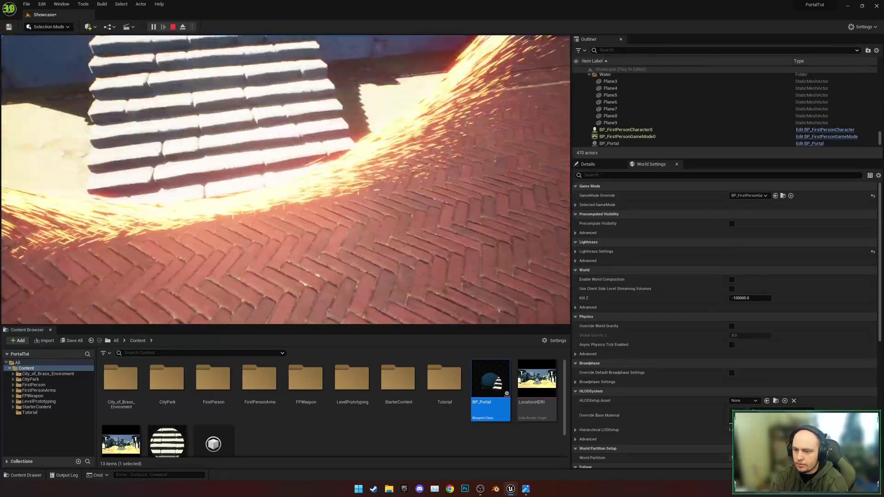
key(w)
key(w)
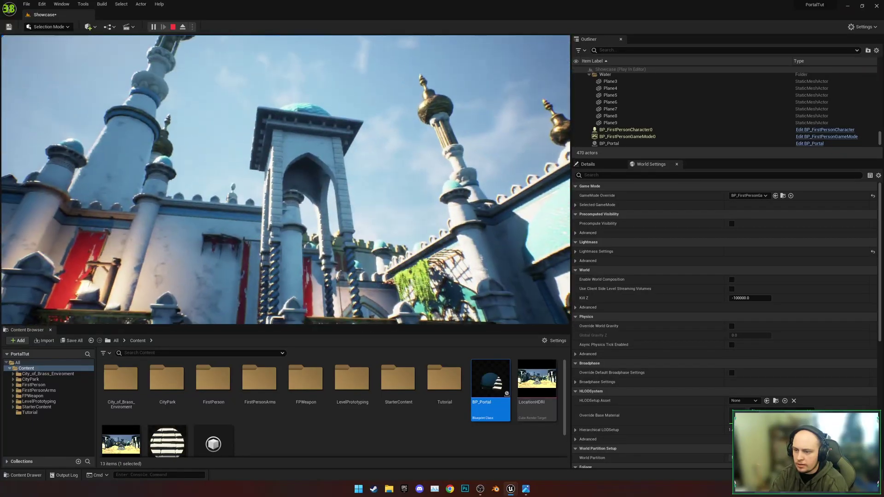
key(s)
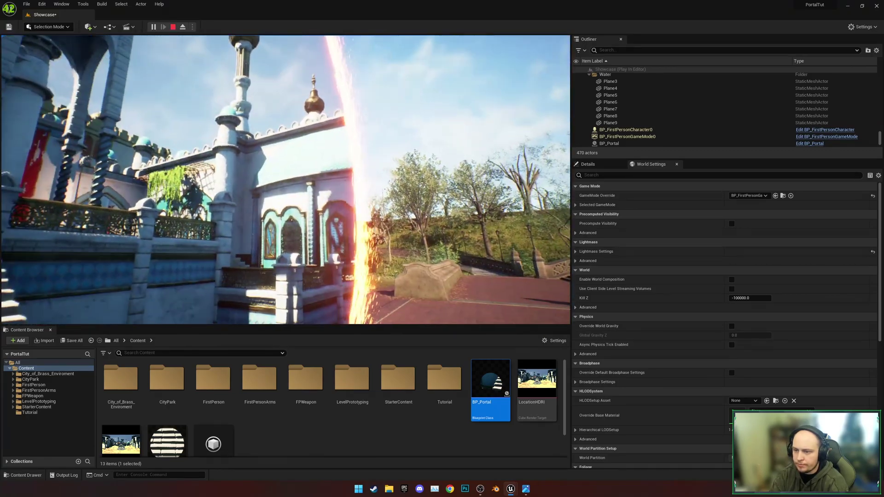